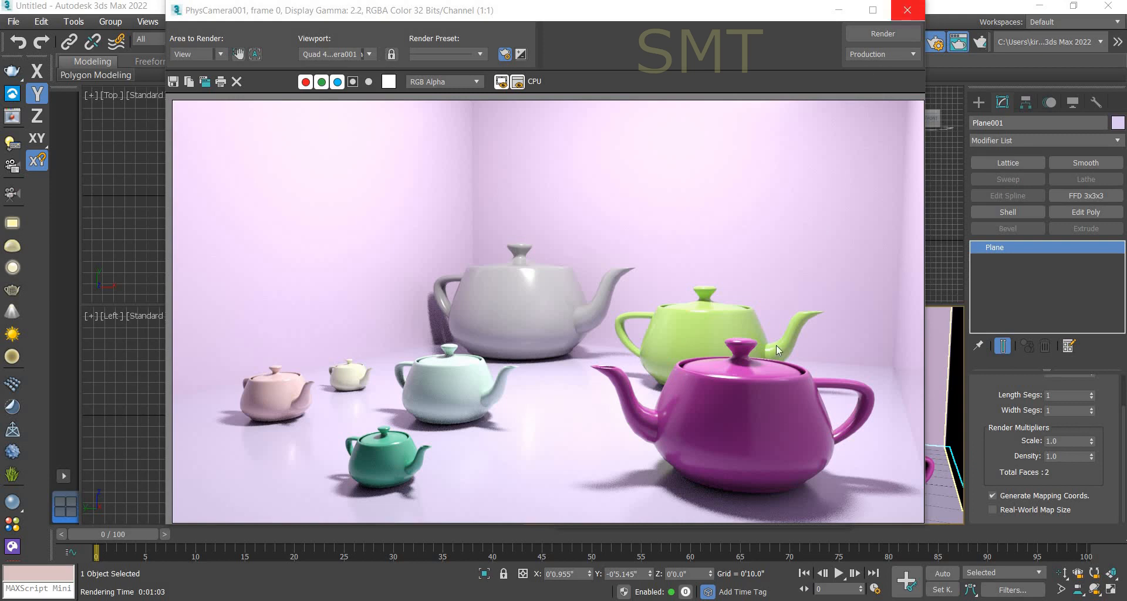
- Close the finished render window and set the render target to ActiveShade Mode in Render Setup
click(907, 10)
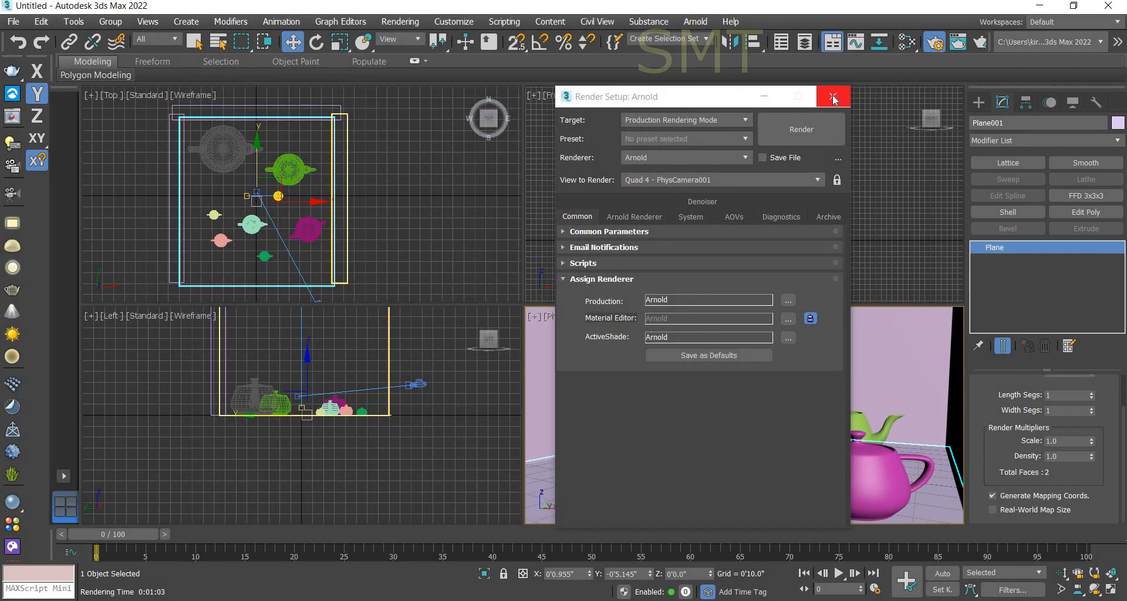
drag(675, 96, 355, 69)
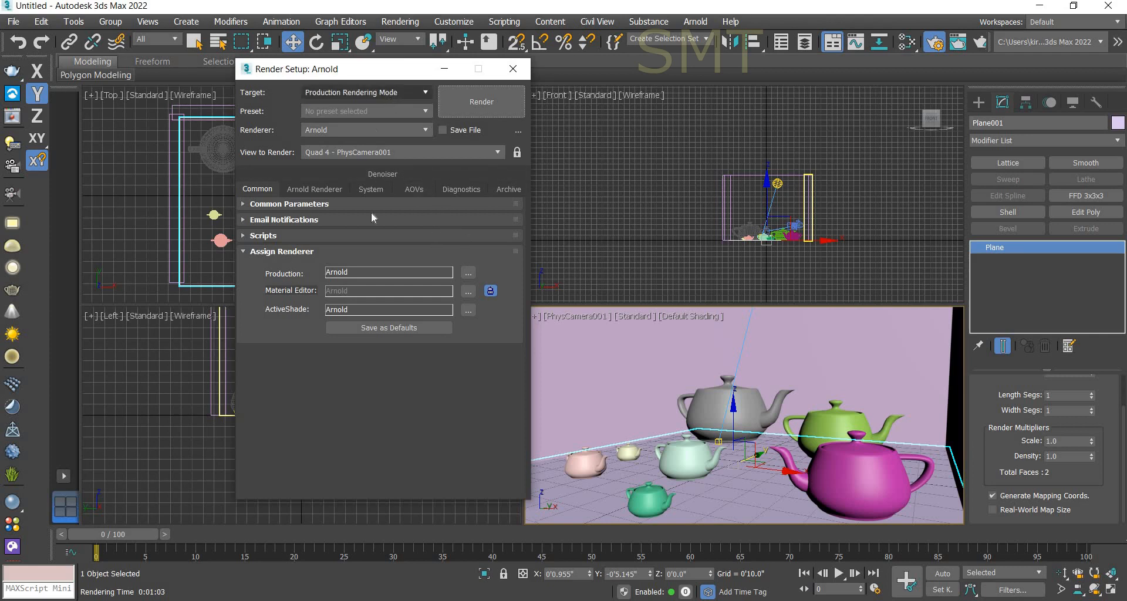
click(380, 96)
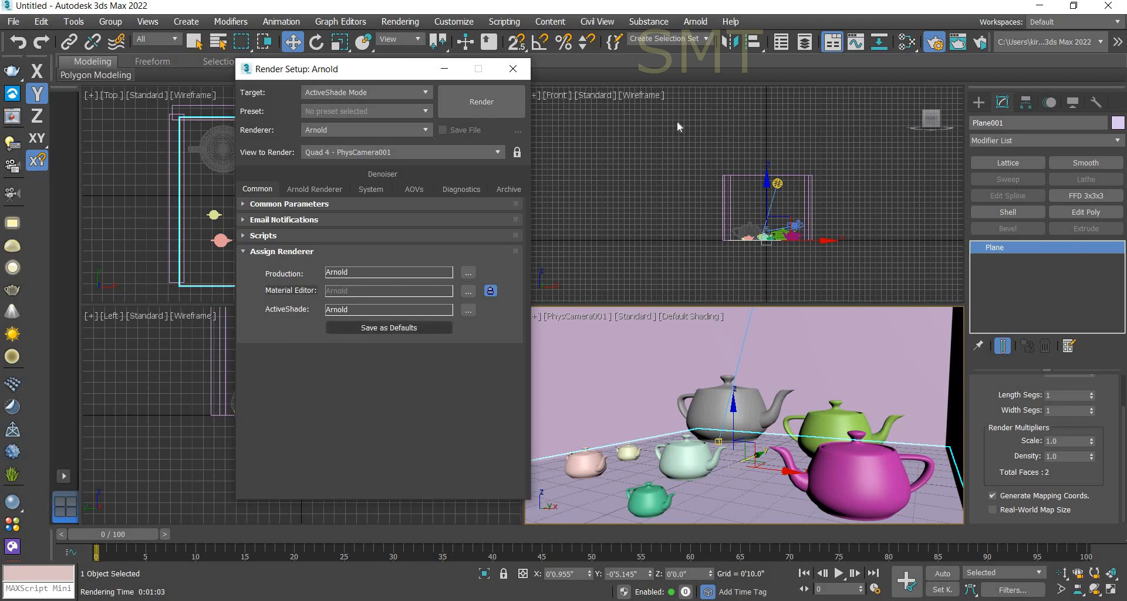
- Create a custom AOV named AO in the Arnold AOV manager's list
click(413, 191)
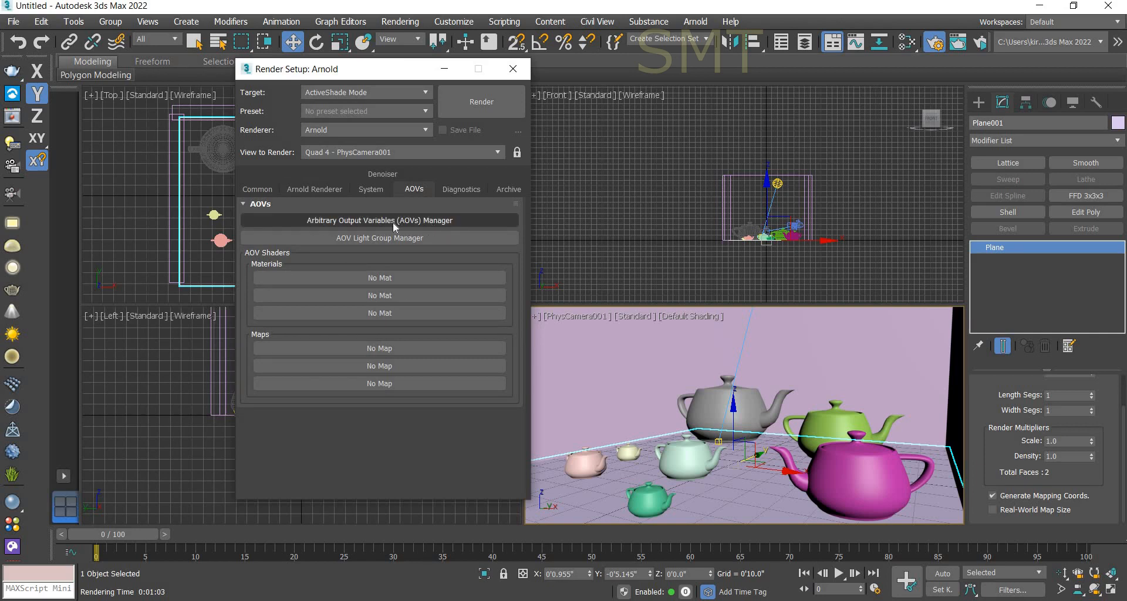
click(385, 220)
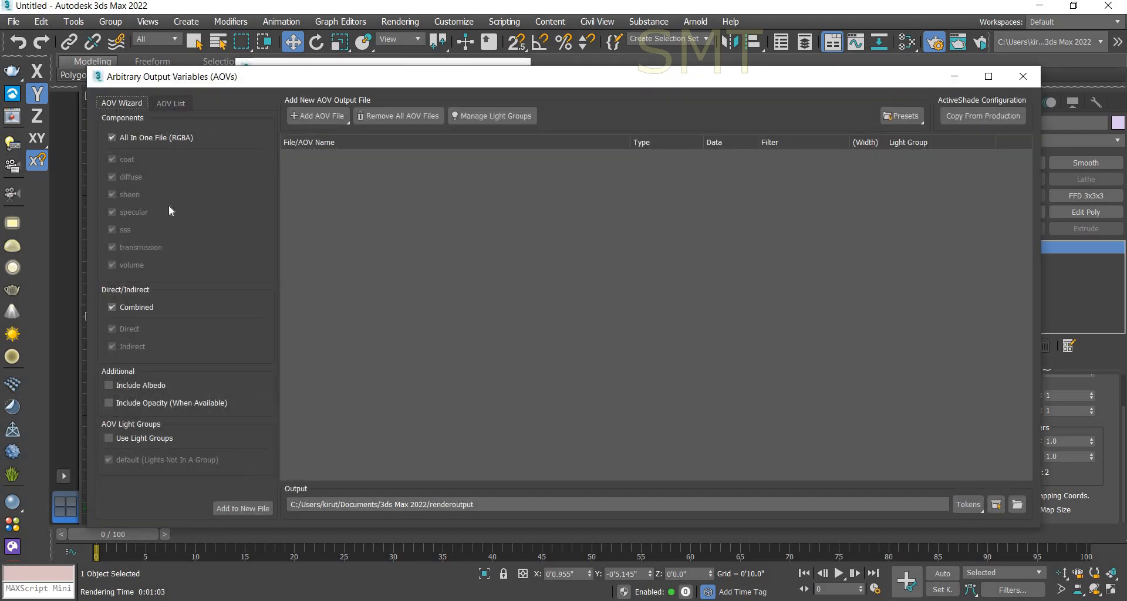
click(174, 103)
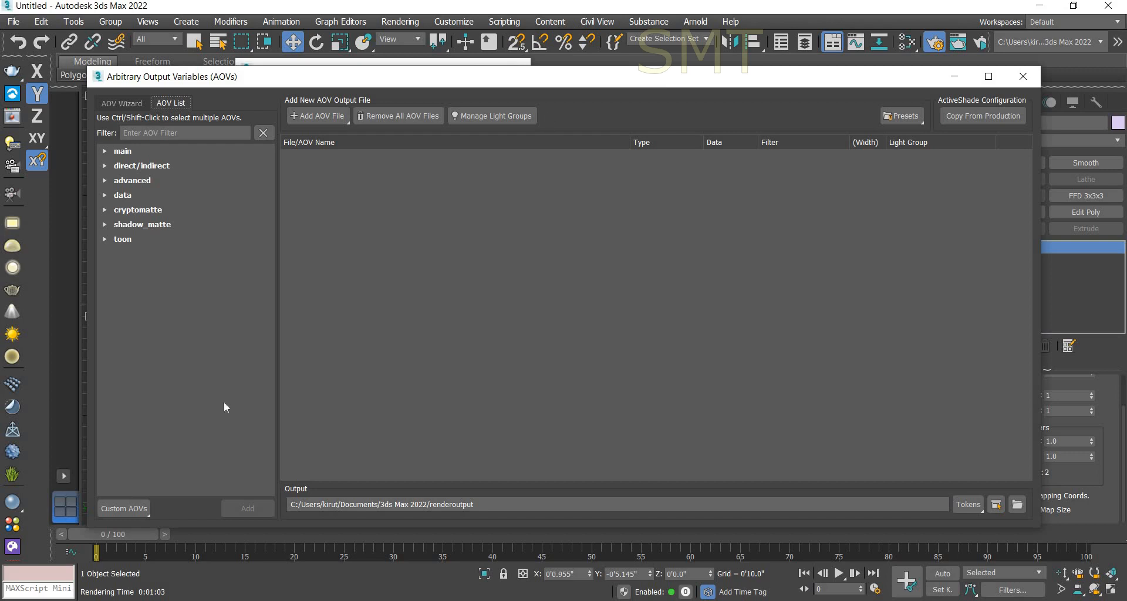
click(142, 510)
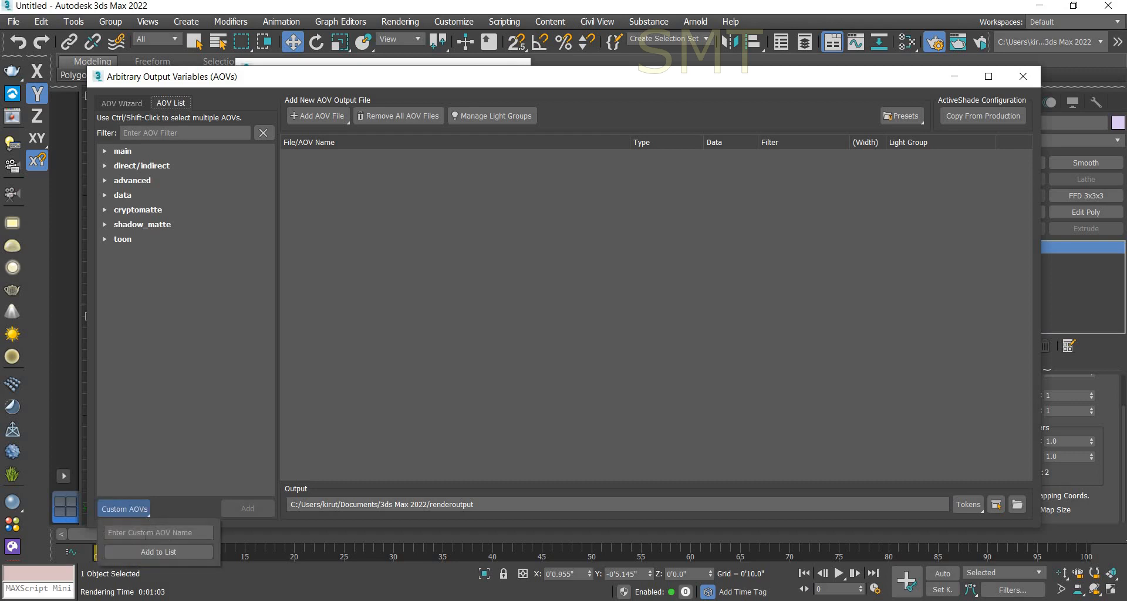
click(145, 533)
text(A)
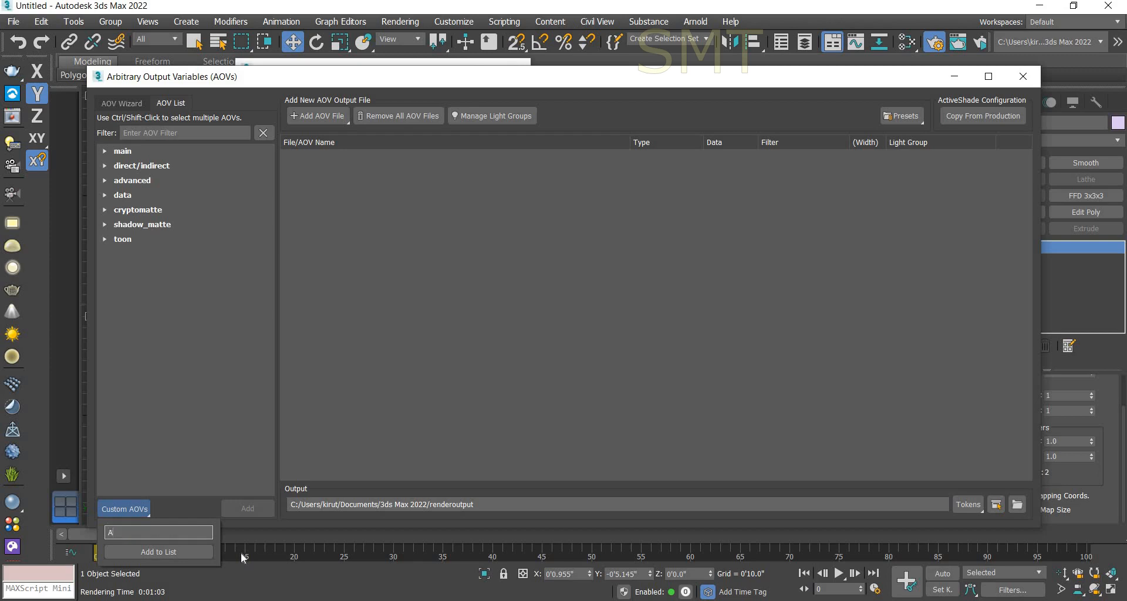
text(O)
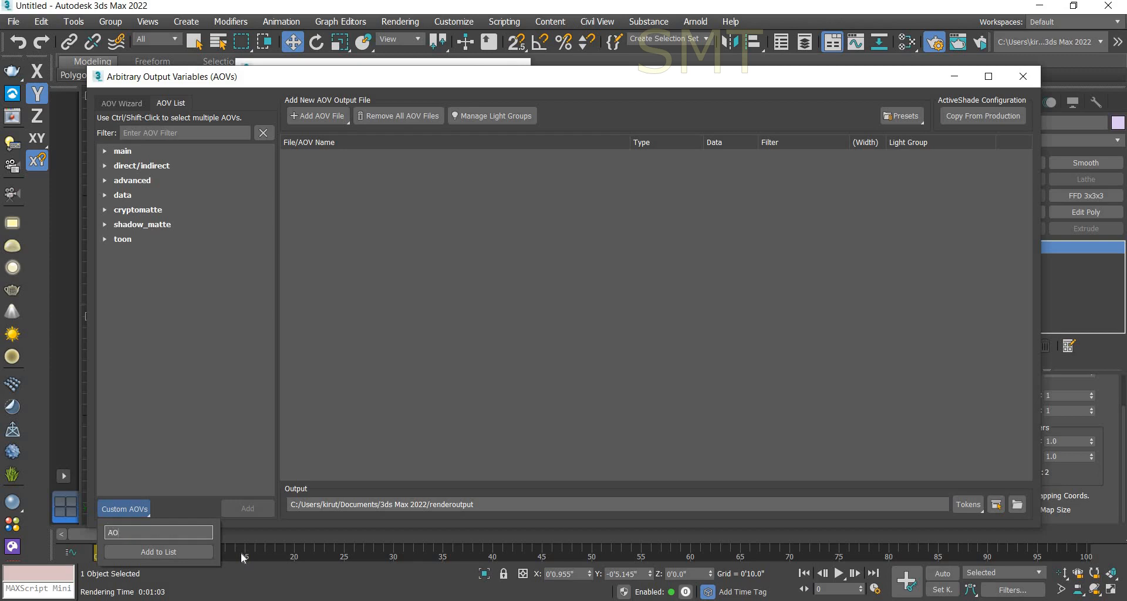
click(183, 551)
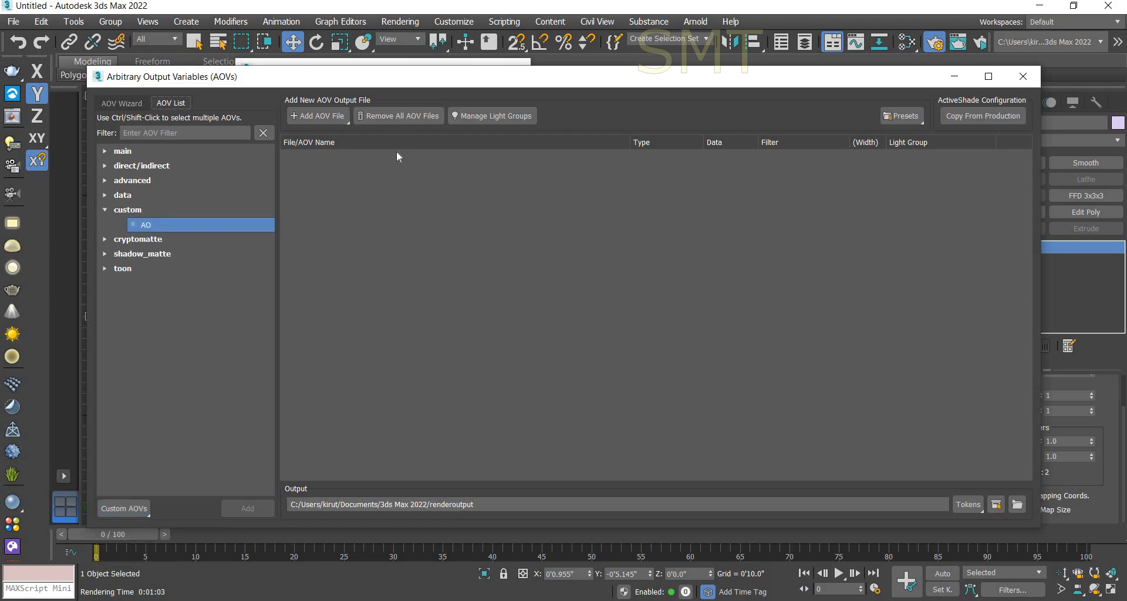
- Add an EXR AOV output file, place the custom AO variable in it, and close the AOV manager
click(335, 121)
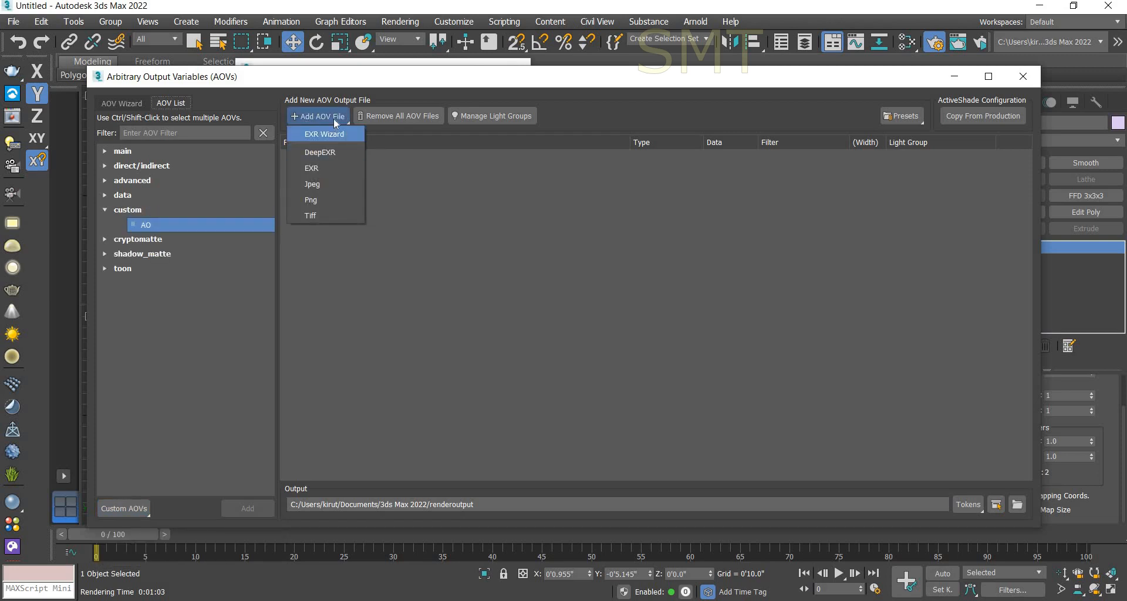
click(332, 168)
click(316, 161)
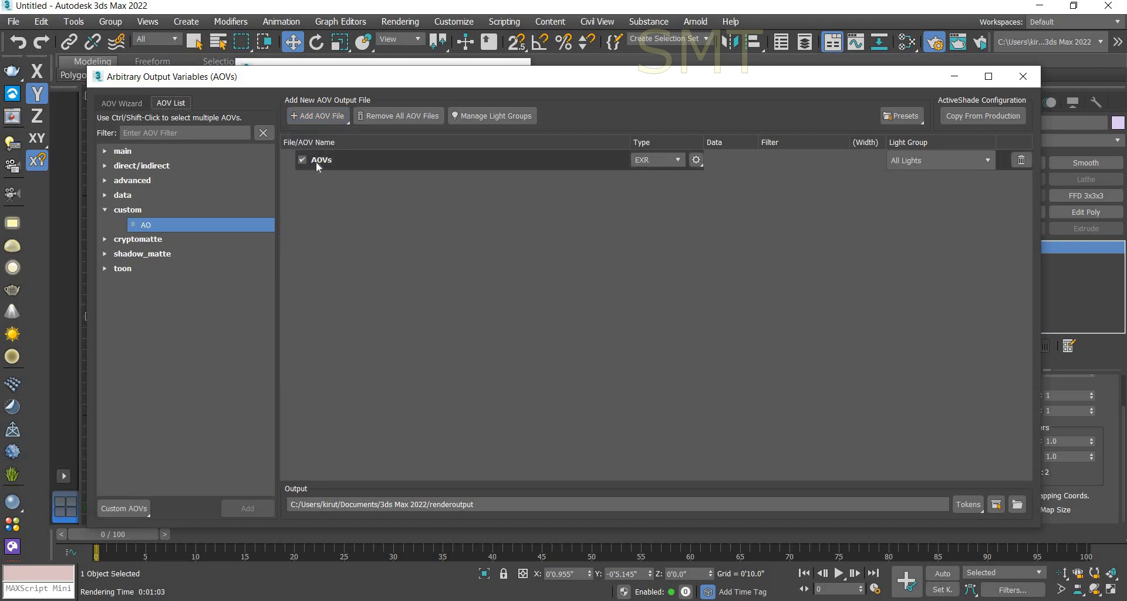
click(210, 249)
click(148, 225)
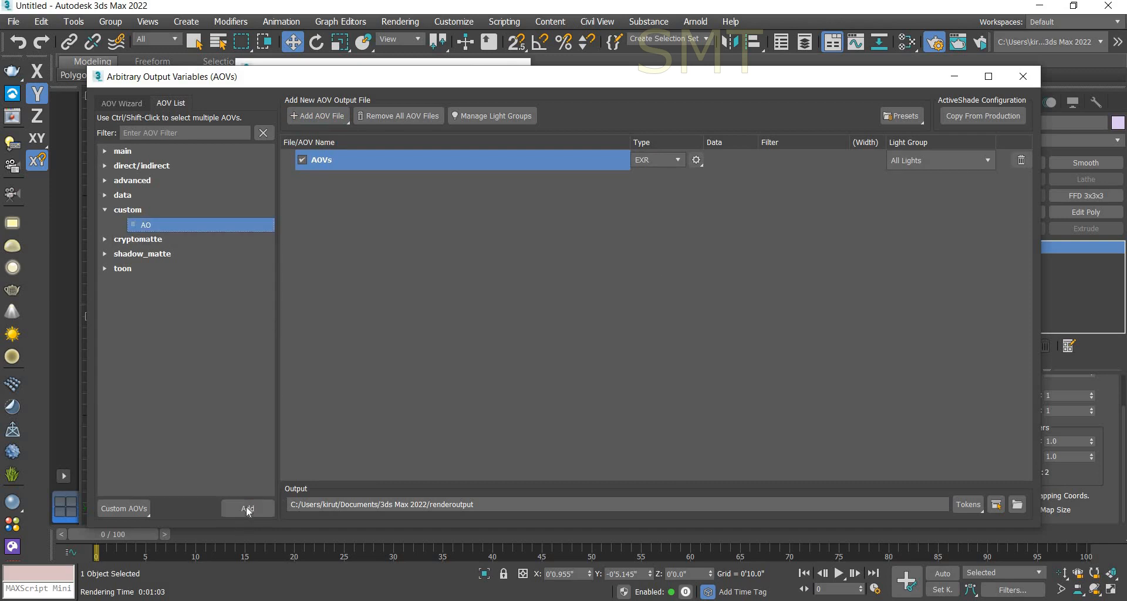
click(247, 509)
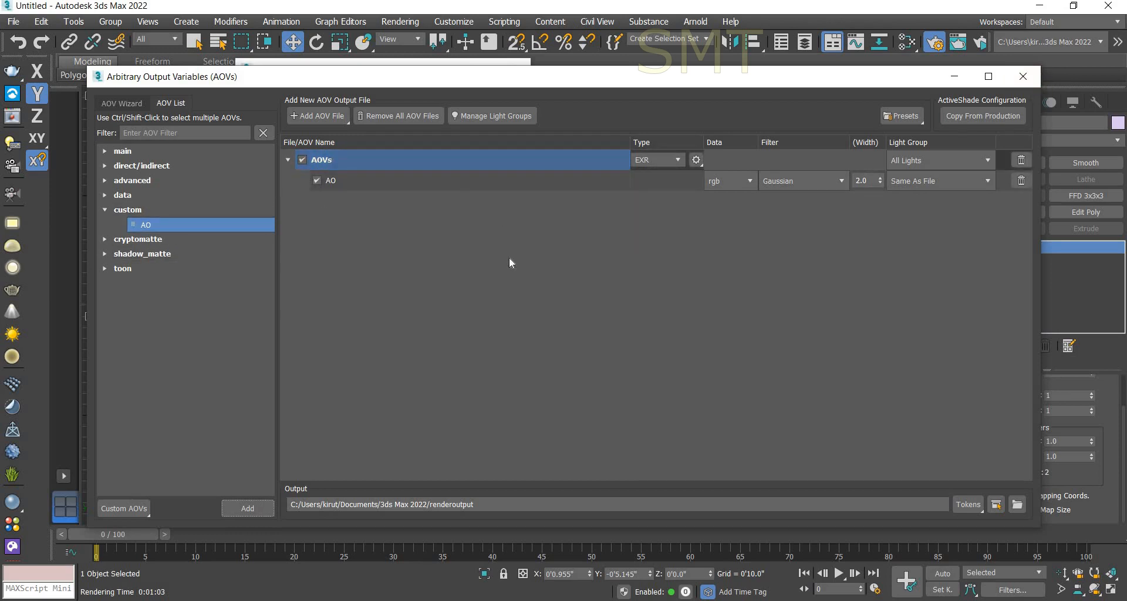
click(1022, 79)
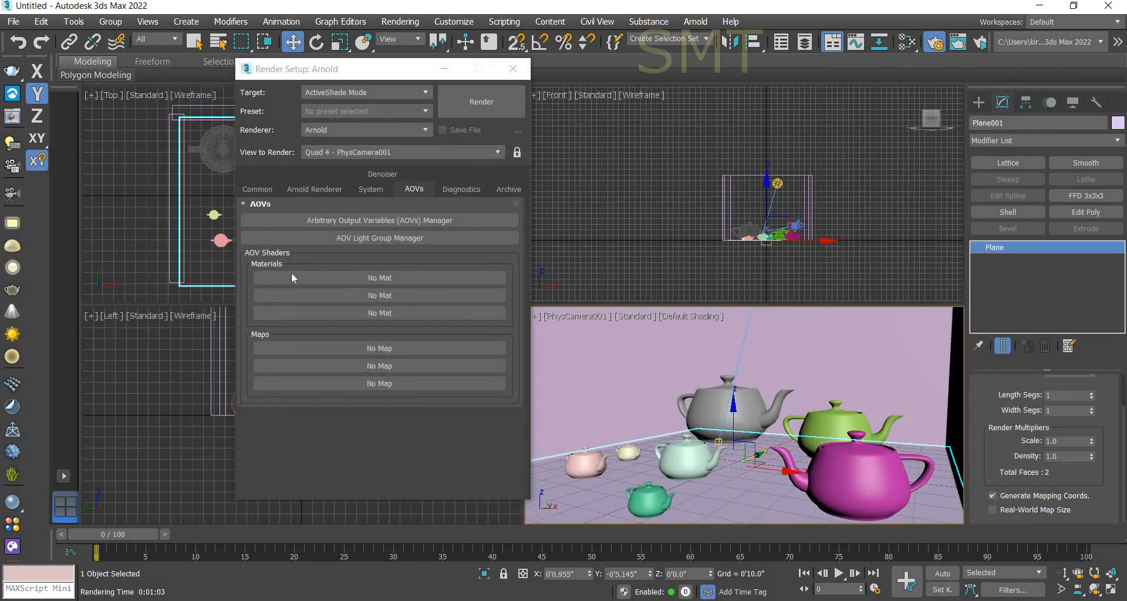
- Create an Arnold AOV Write Float material in the Slate Material Editor, keeping the AOV shader slots in Render Setup accessible
drag(352, 71, 358, 72)
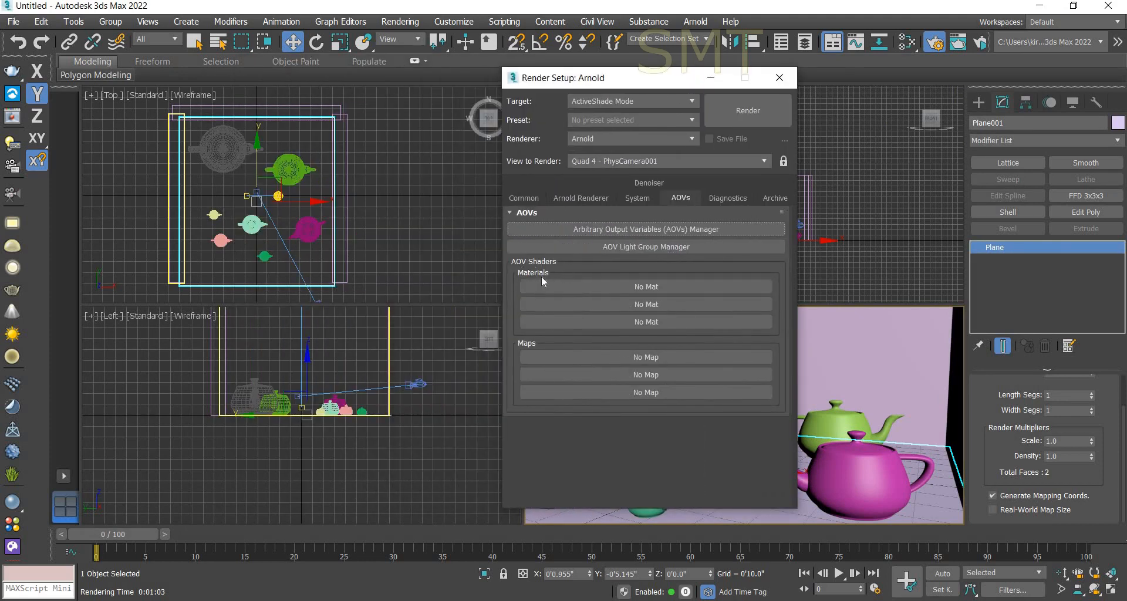
click(649, 286)
click(910, 44)
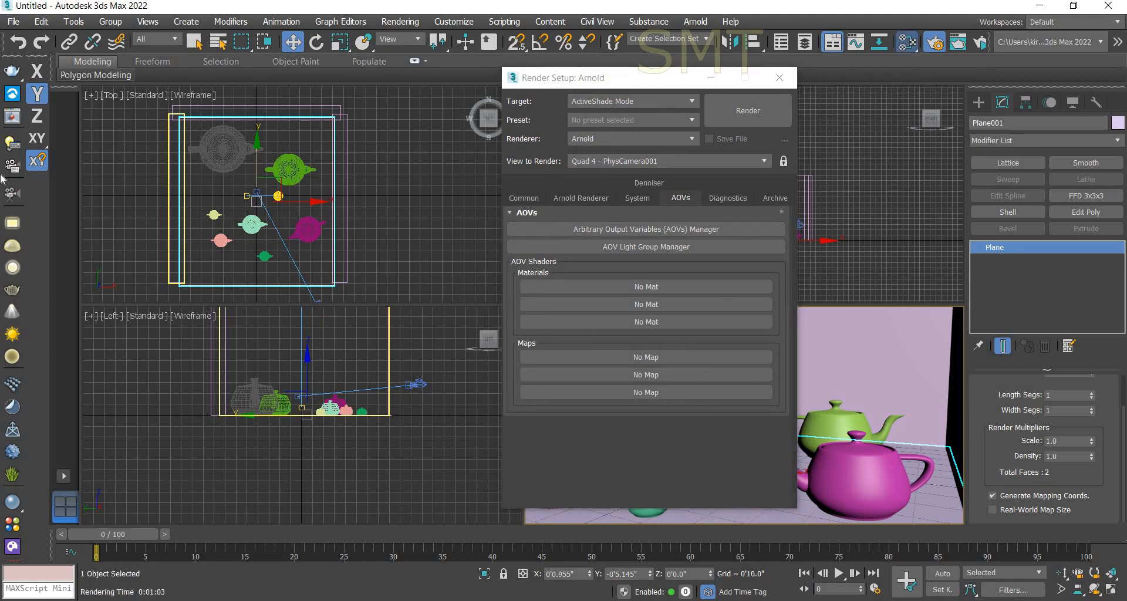
right_click(184, 175)
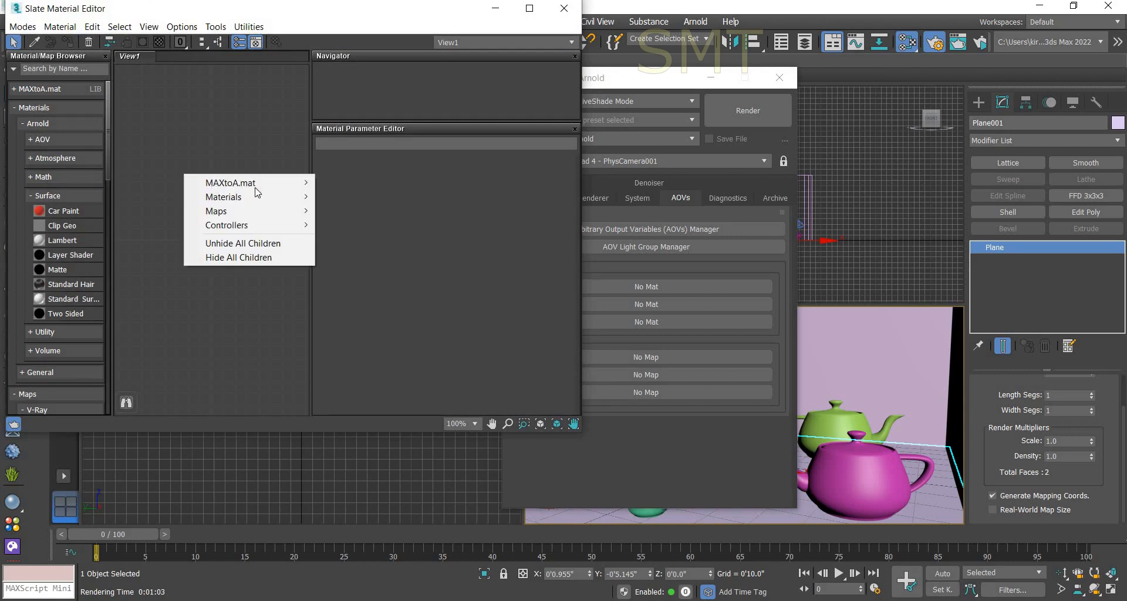
mouse_move(251, 199)
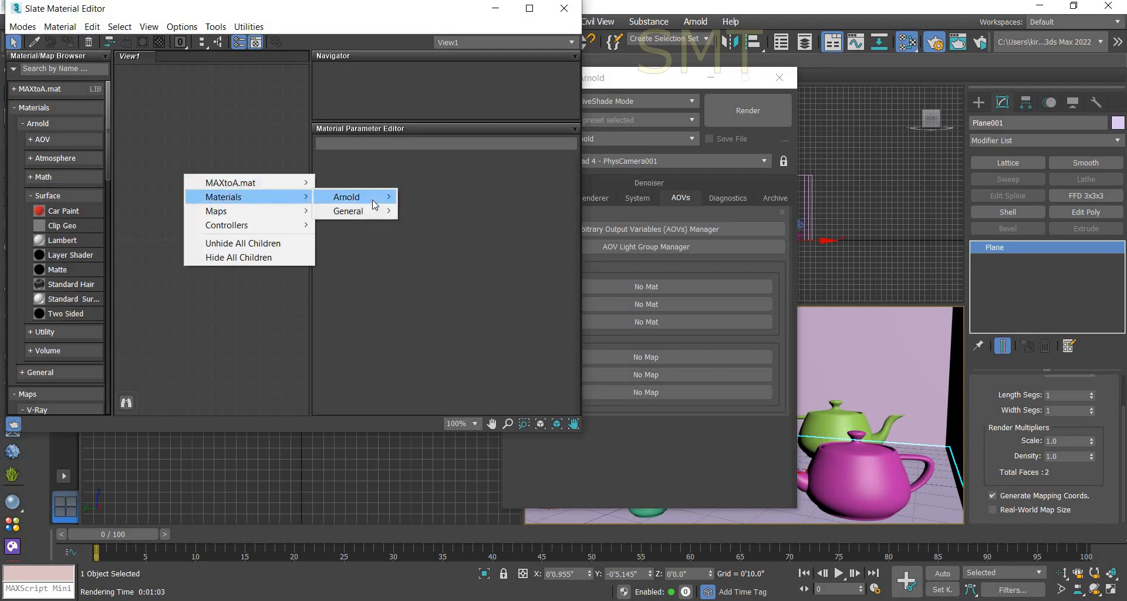
mouse_move(359, 198)
mouse_move(467, 200)
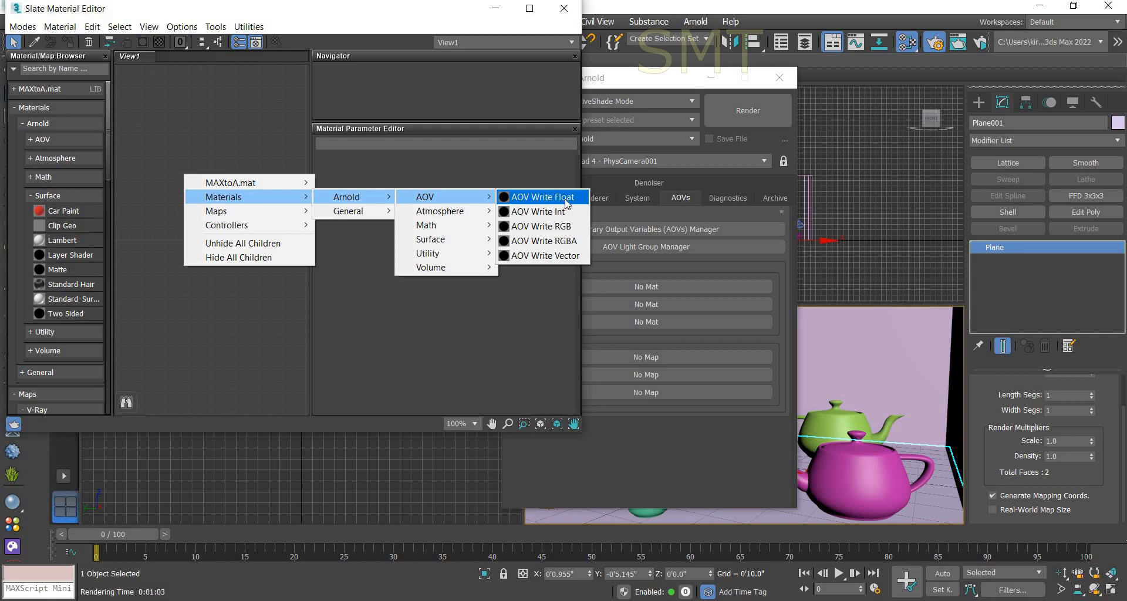
click(542, 197)
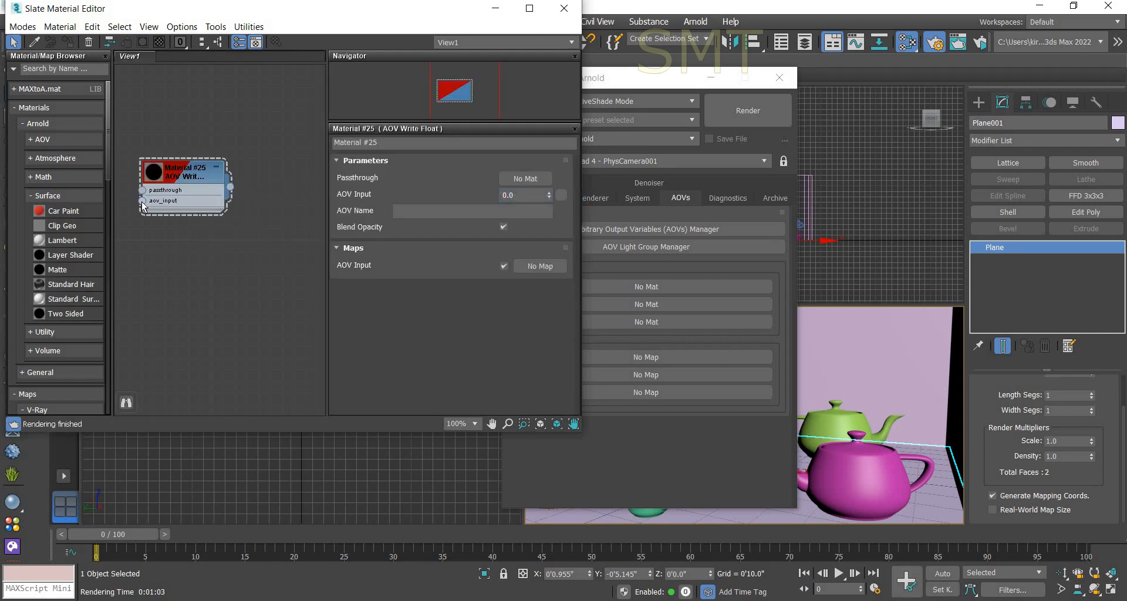
- Connect a new Arnold Ambient Occlusion map to the aov_input of the AOV Write Float material
drag(124, 267, 138, 263)
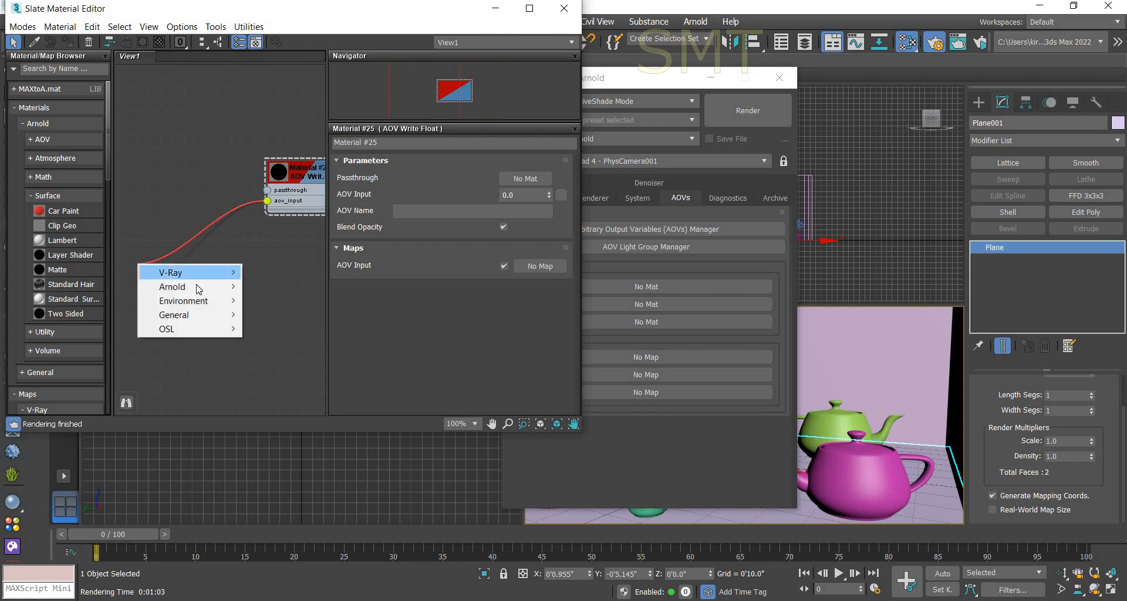
mouse_move(196, 284)
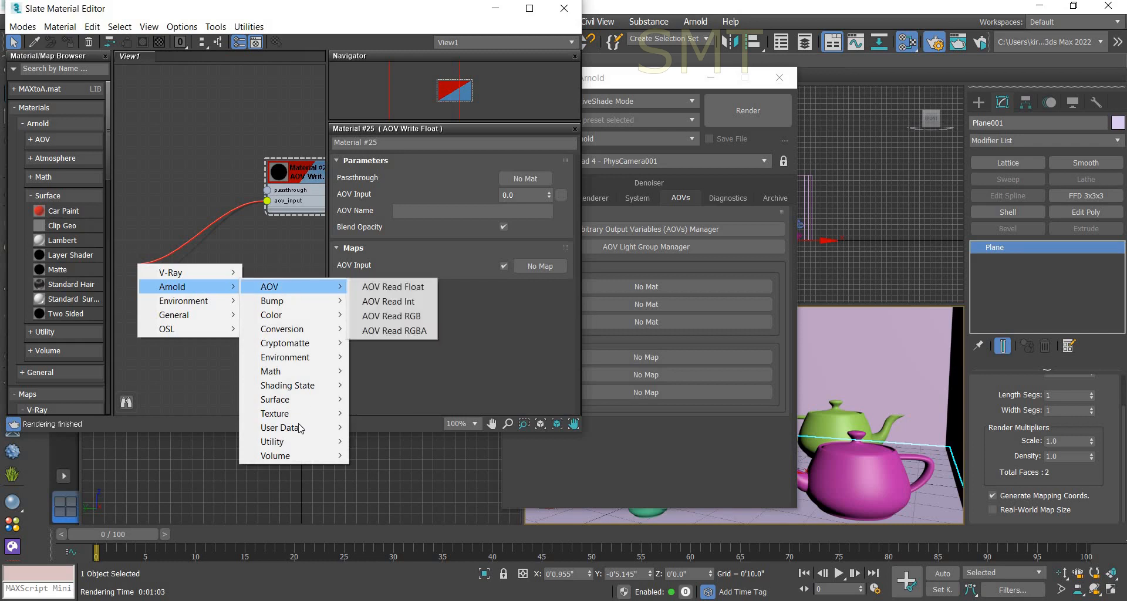
mouse_move(343, 399)
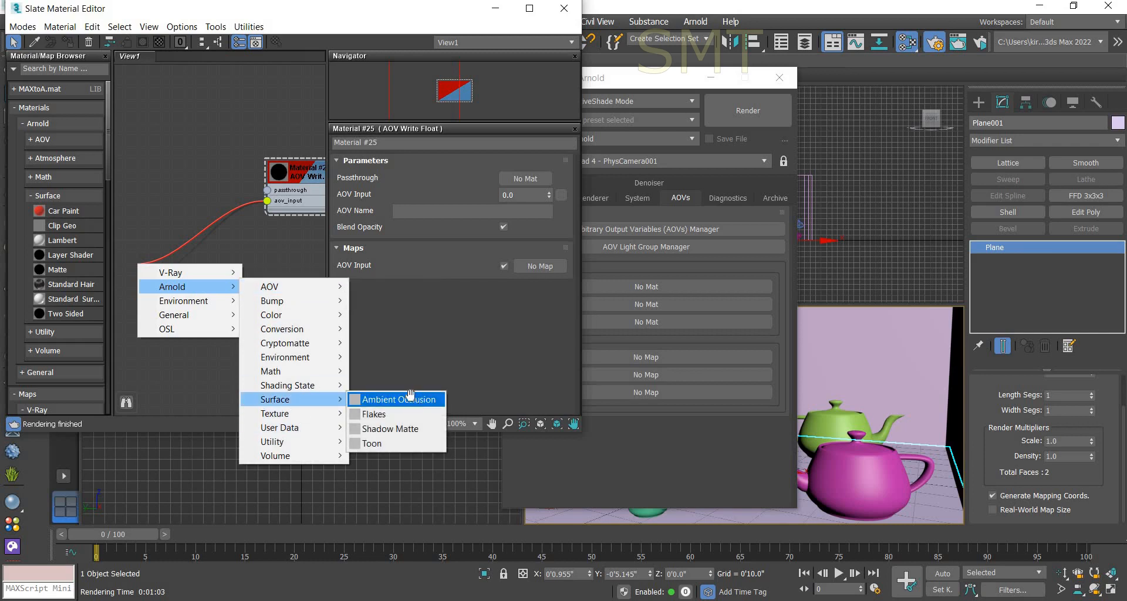
click(413, 401)
- Assign the AOV Write Float material as an instance to the first Materials slot of the AOV shaders
scroll(194, 155, down, 2)
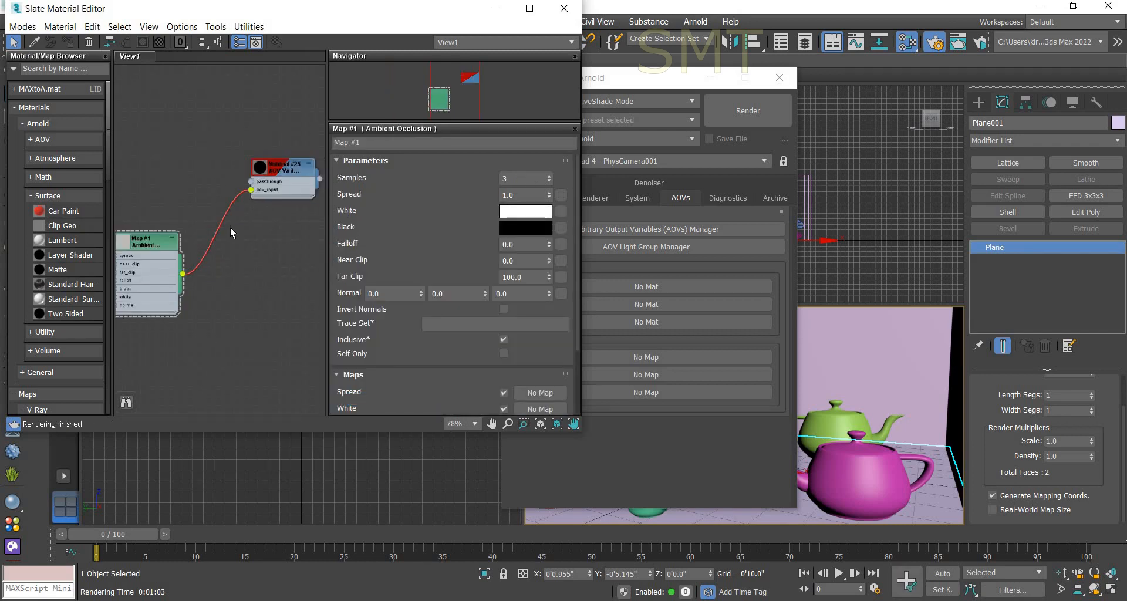
scroll(230, 227, down, 2)
drag(286, 179, 669, 291)
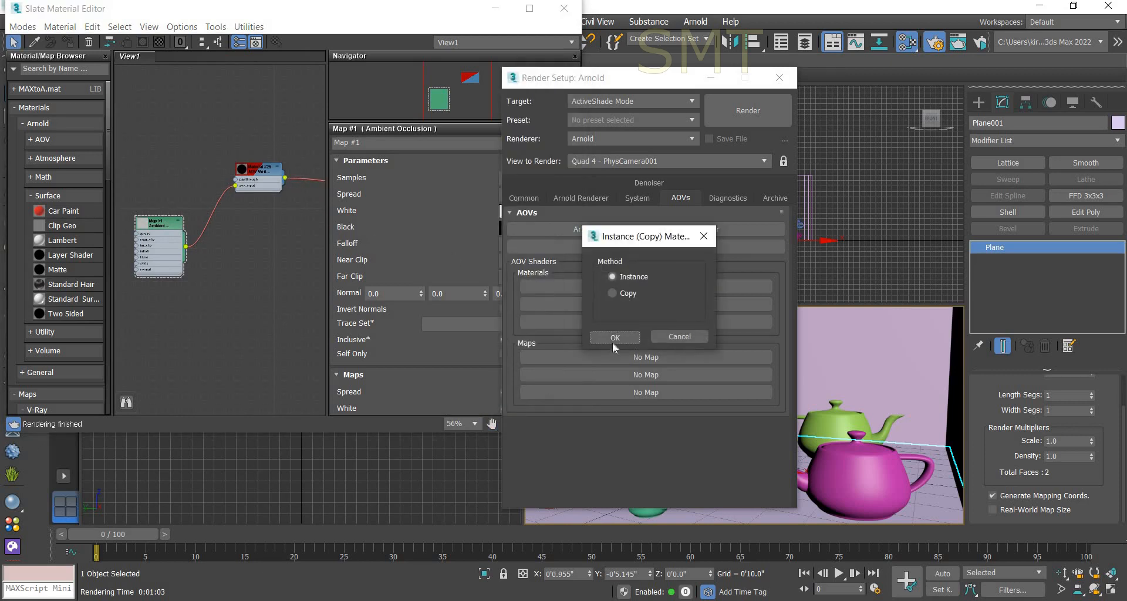
click(615, 344)
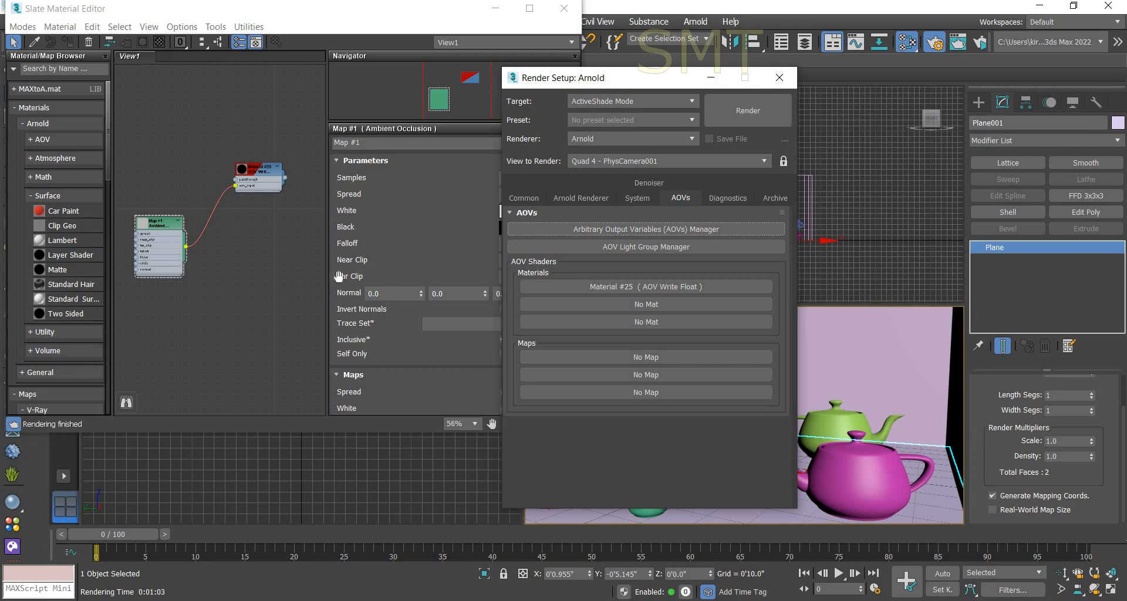
- Set the AOV Name of the AOV Write Float material to AO
click(488, 276)
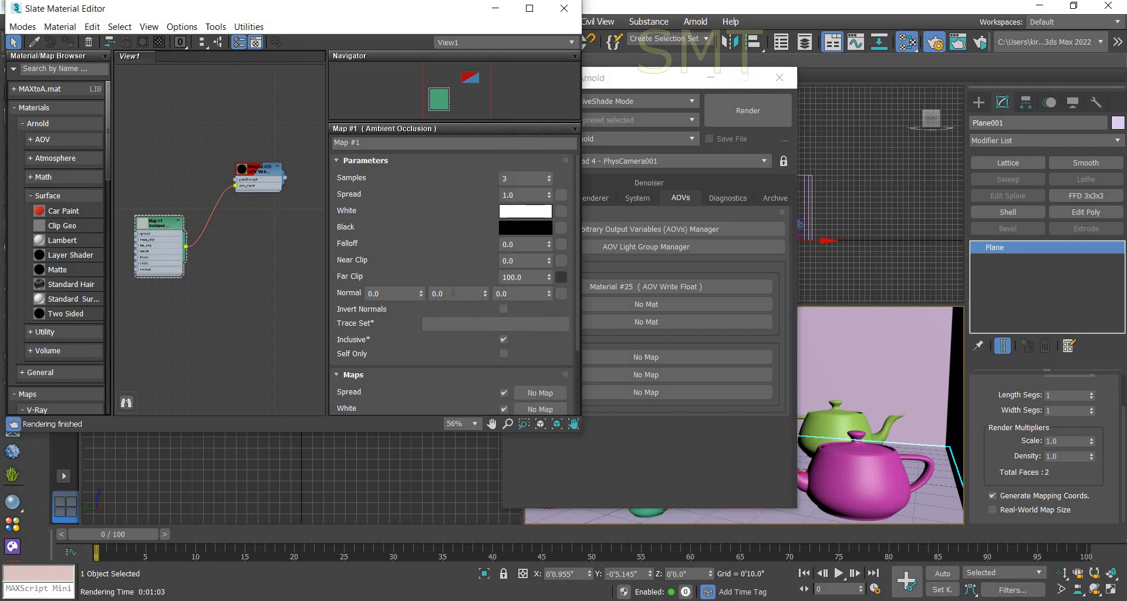
click(261, 174)
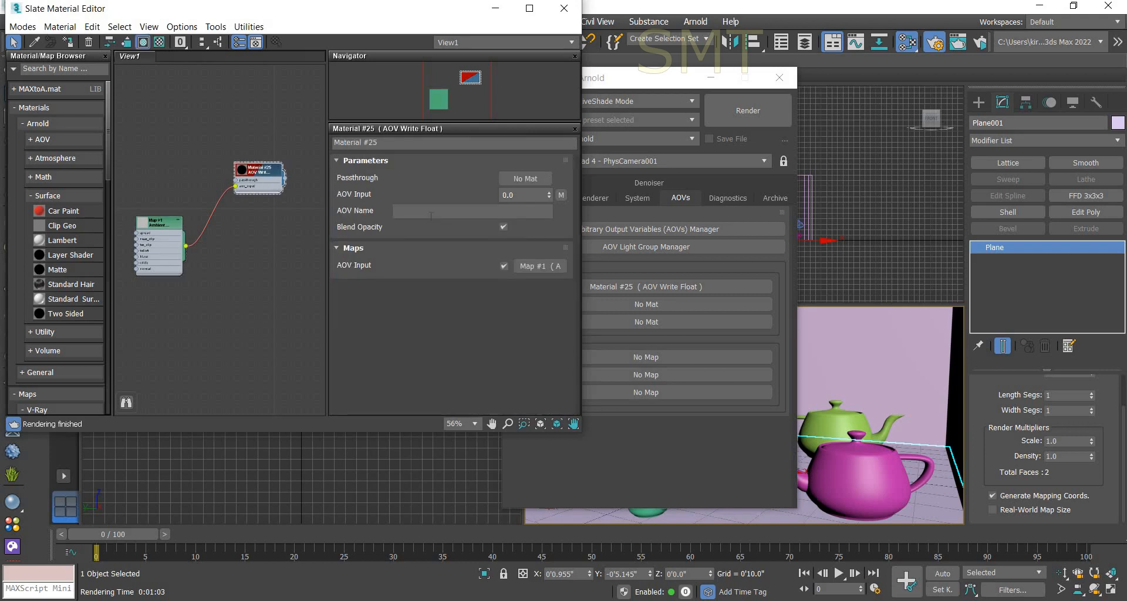
click(431, 216)
text(A)
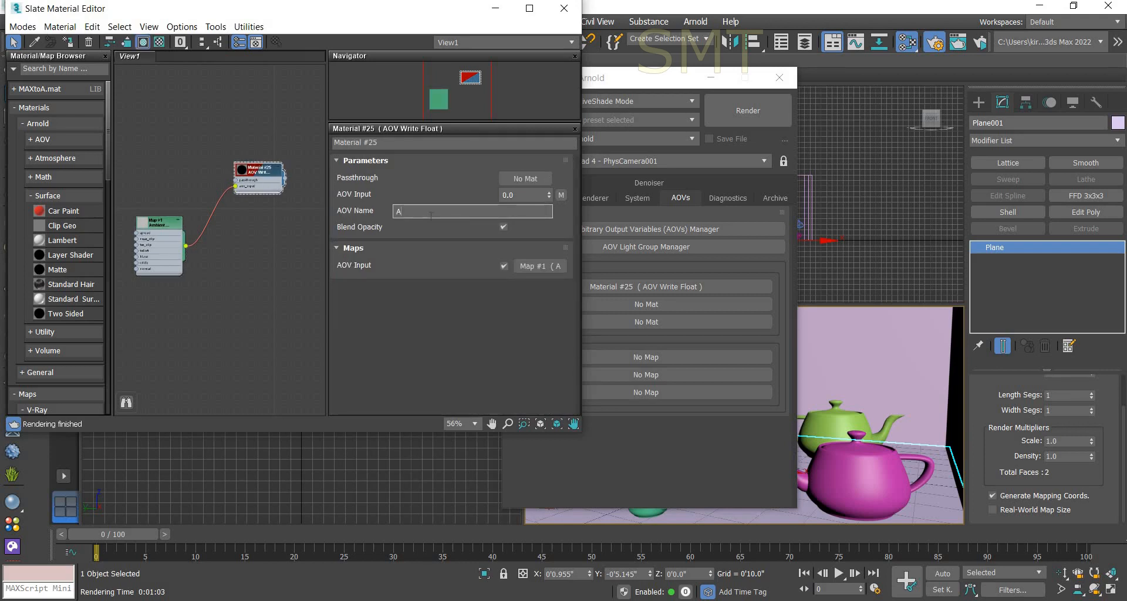
text(O)
click(154, 227)
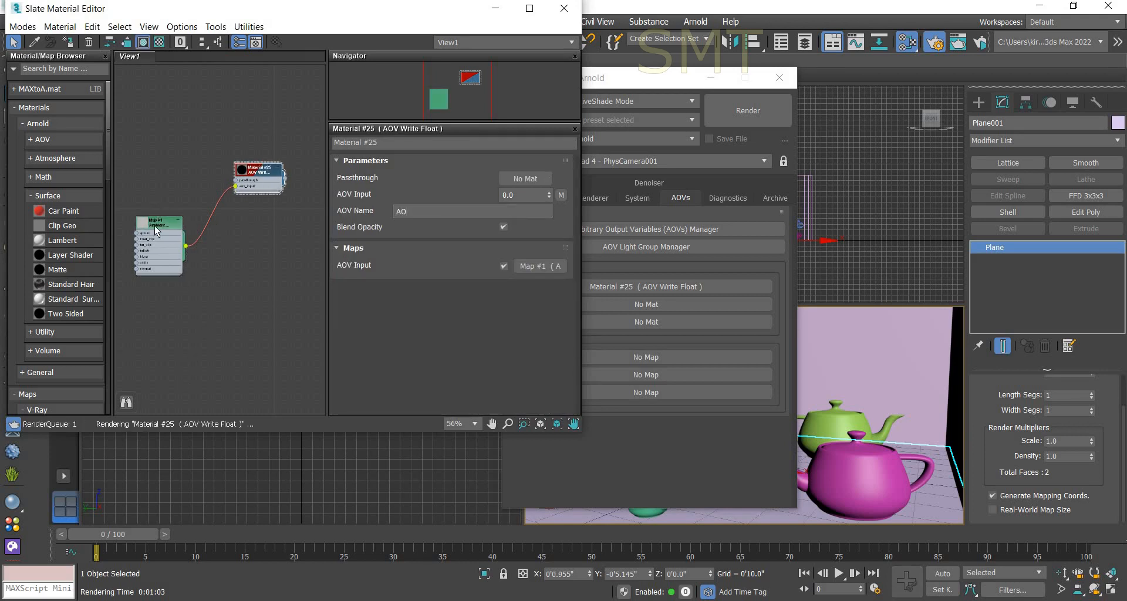
- Start the ActiveShade render of the camera view and display its AO pass
click(752, 113)
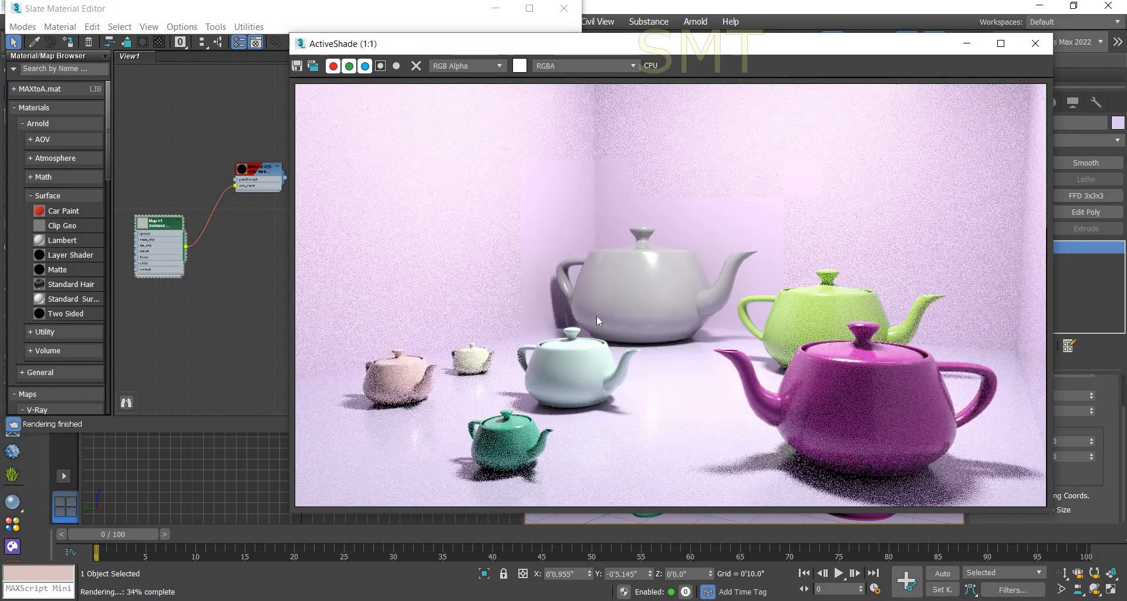
click(622, 65)
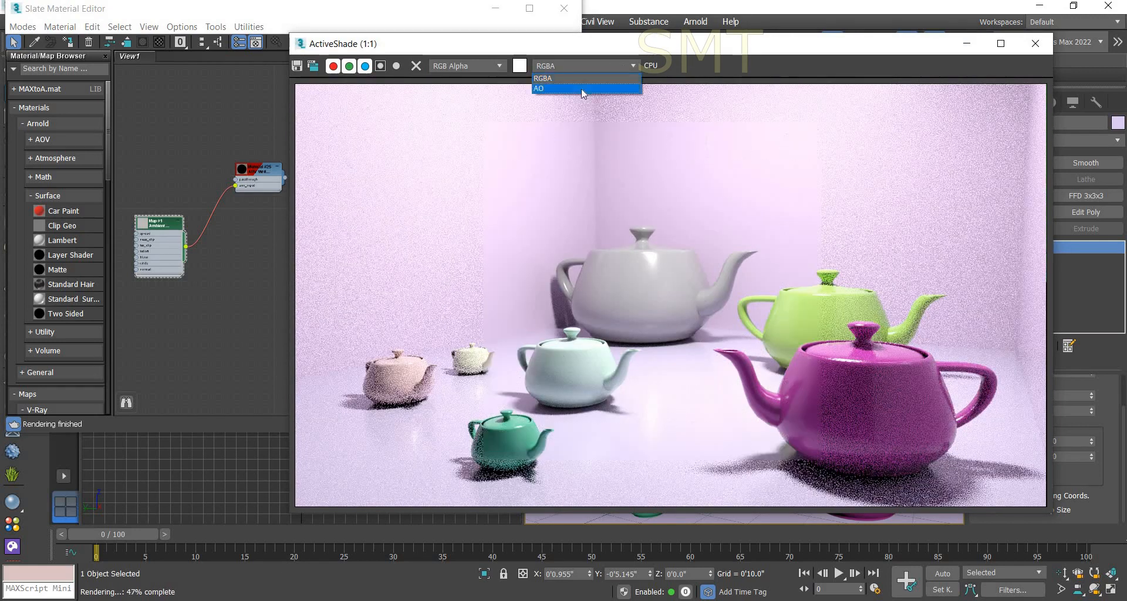
click(583, 87)
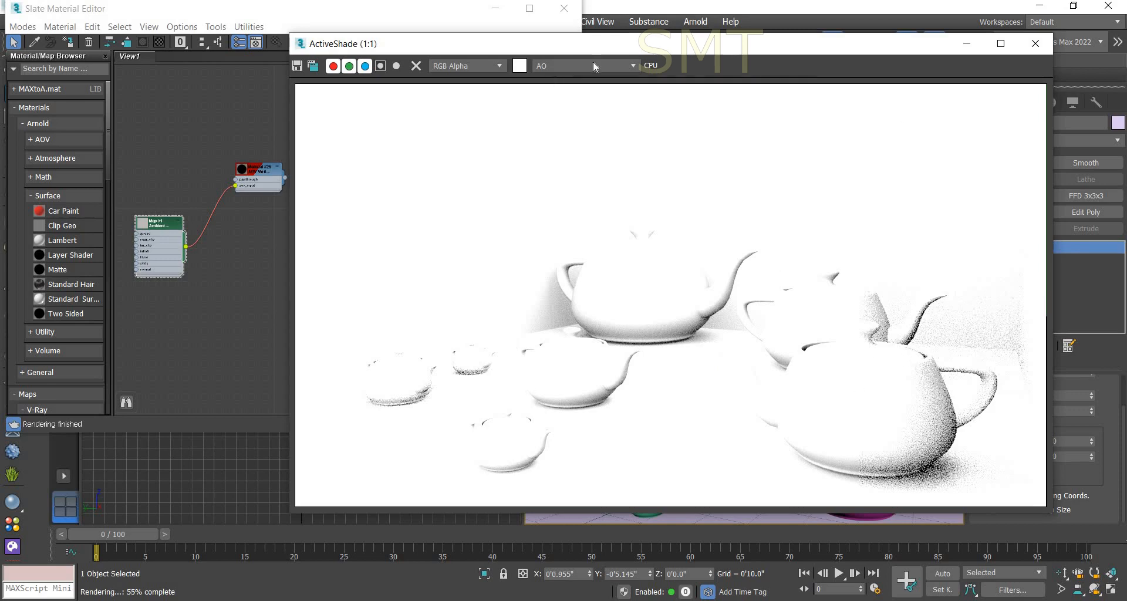
- Open the parameters of the Ambient Occlusion map and set its Falloff to 0.1
double_click(145, 227)
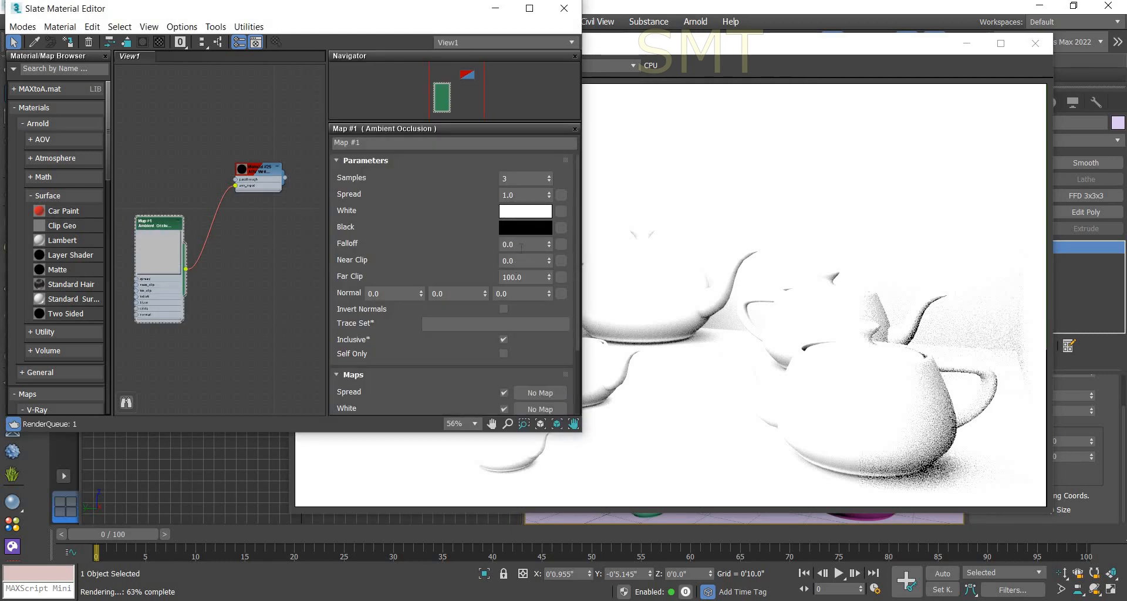
click(520, 247)
key(BackSpace)
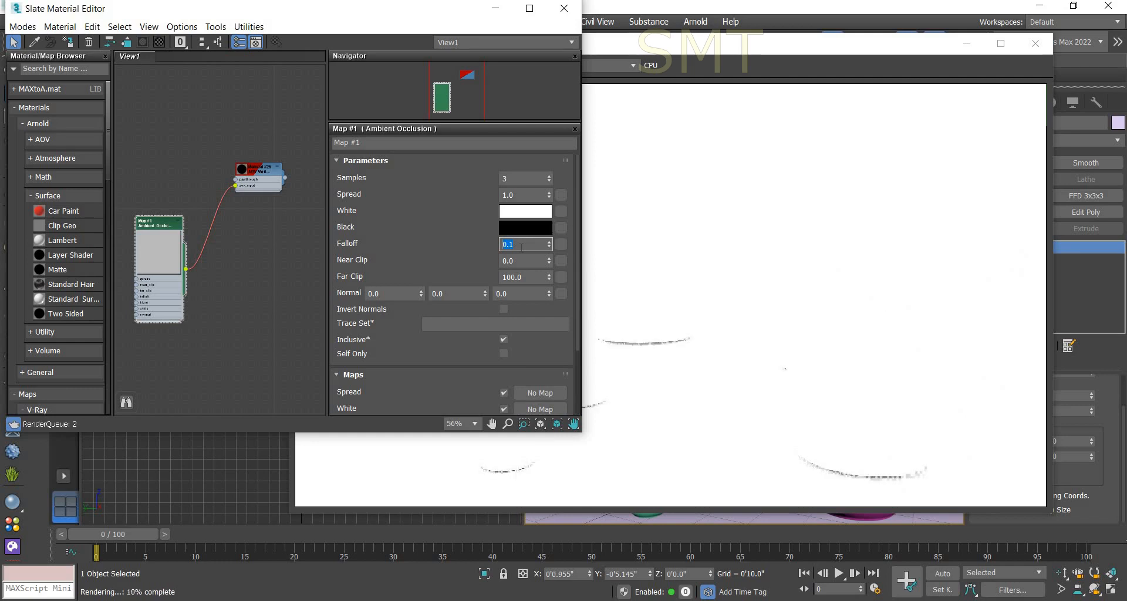
- Try other Falloff values on the Ambient Occlusion map, ending with -0.01
click(550, 247)
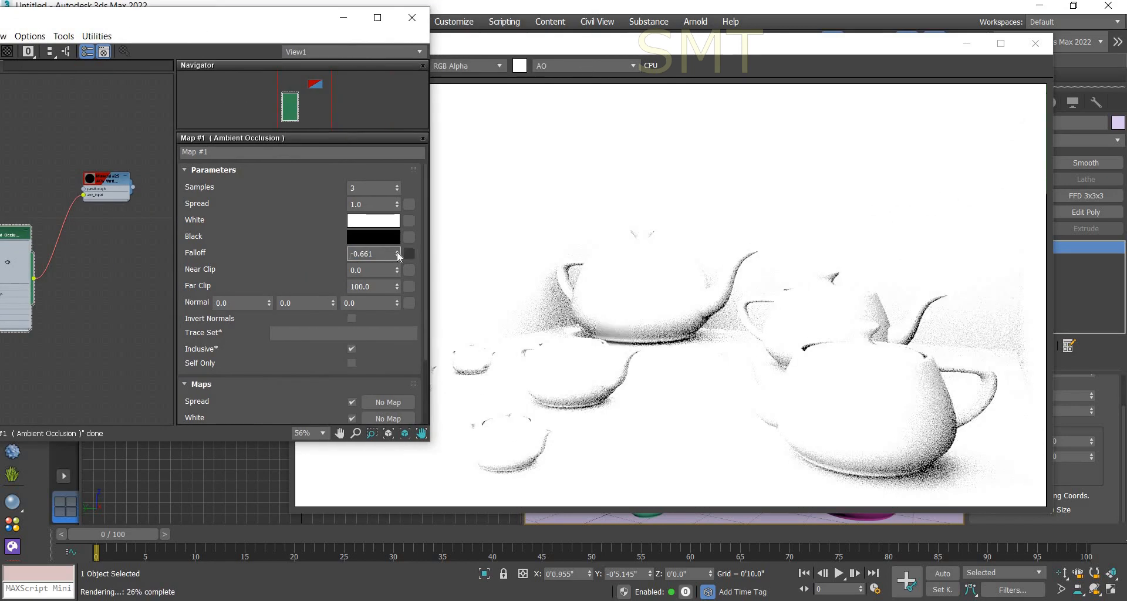
drag(376, 254, 301, 257)
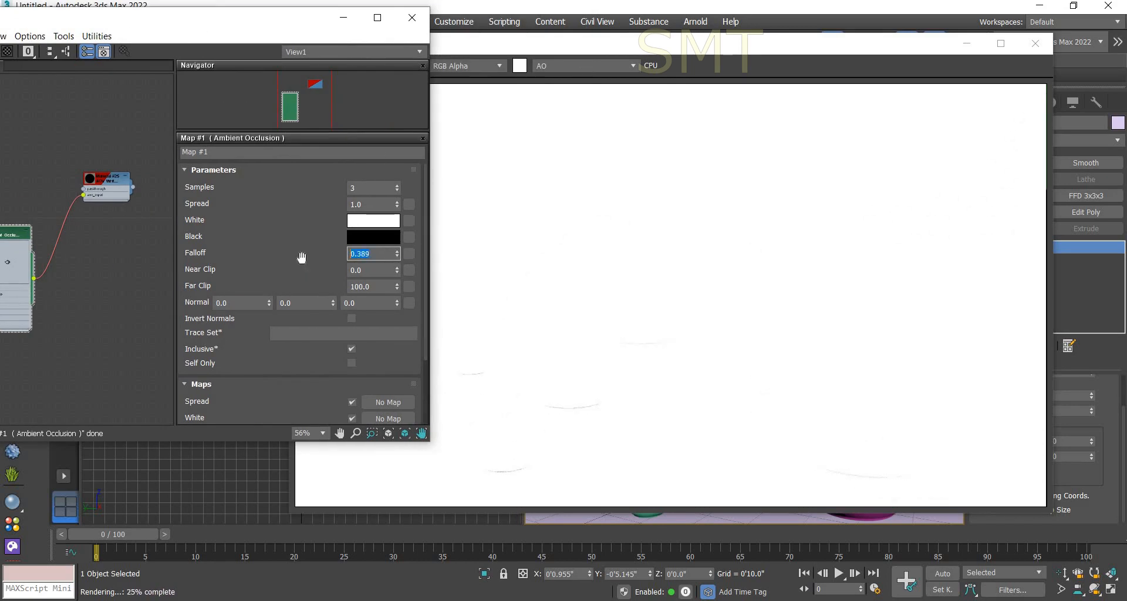
text(-0.01)
key(Return)
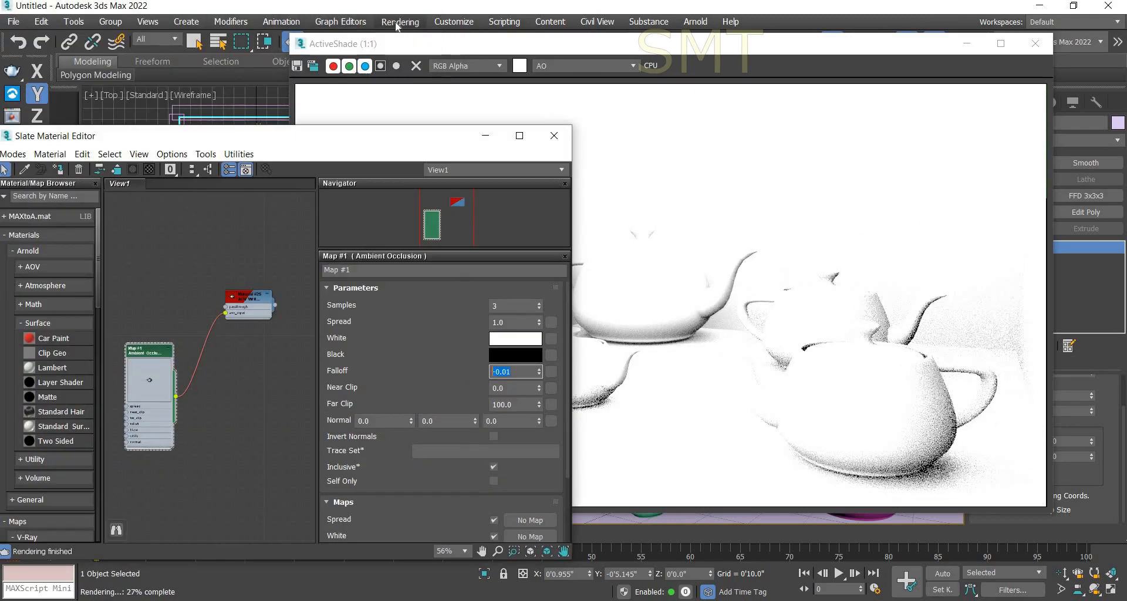
- Switch the scene's exposure control away from Physical Camera Exposure Control in the environment settings
click(399, 22)
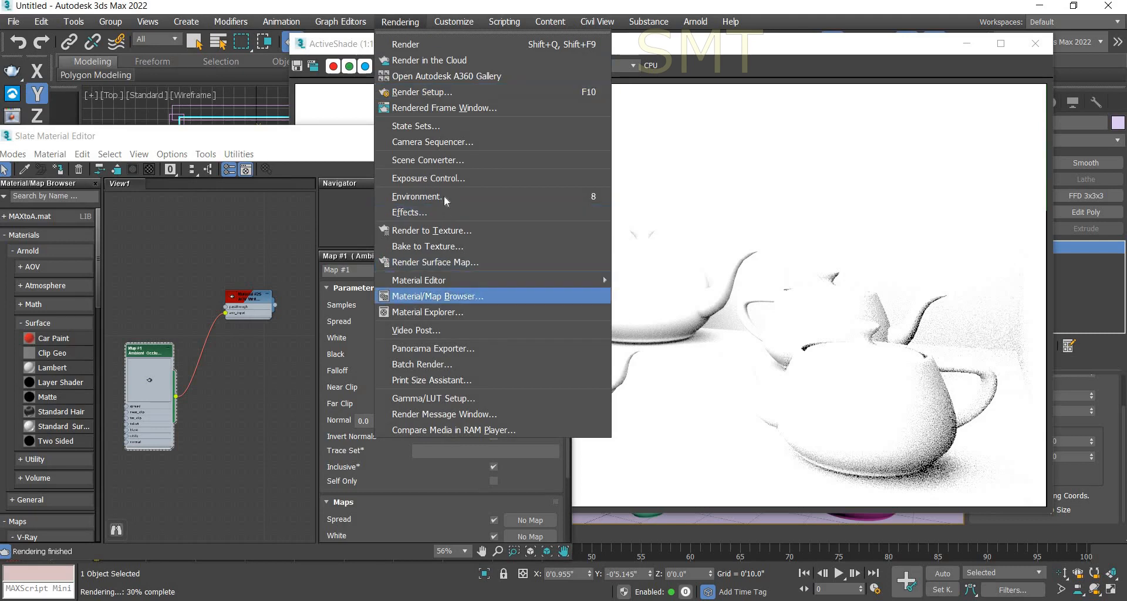
click(642, 218)
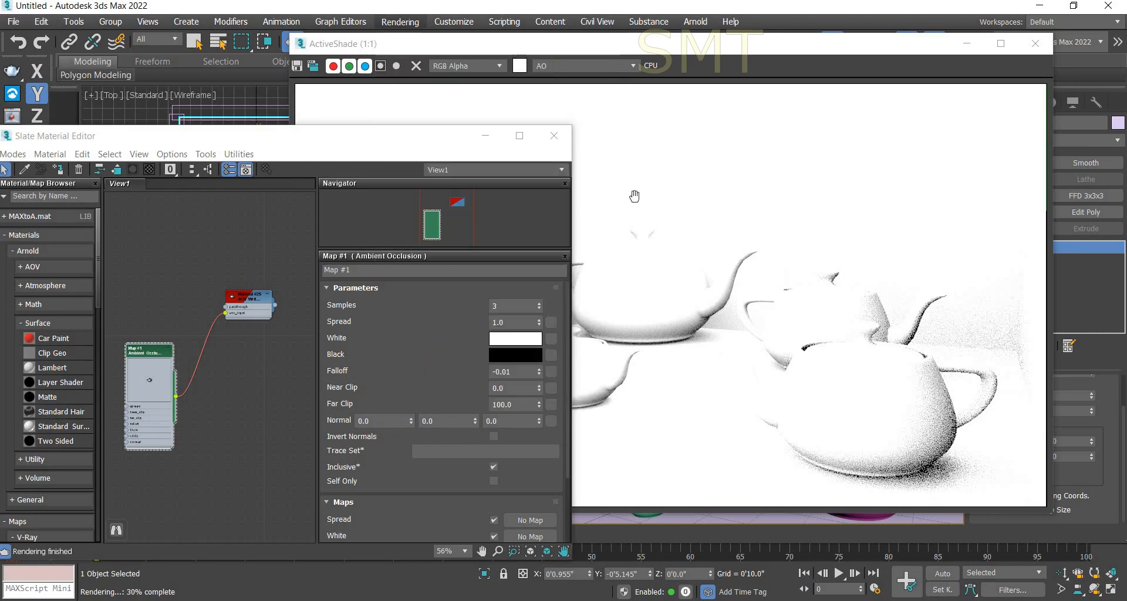
click(551, 279)
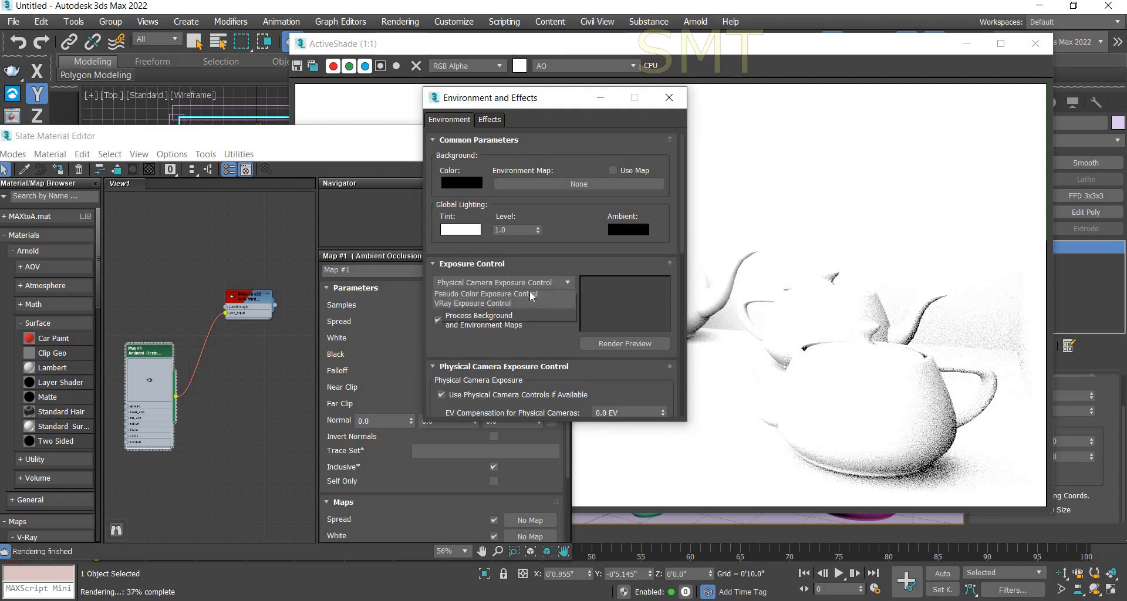
click(453, 292)
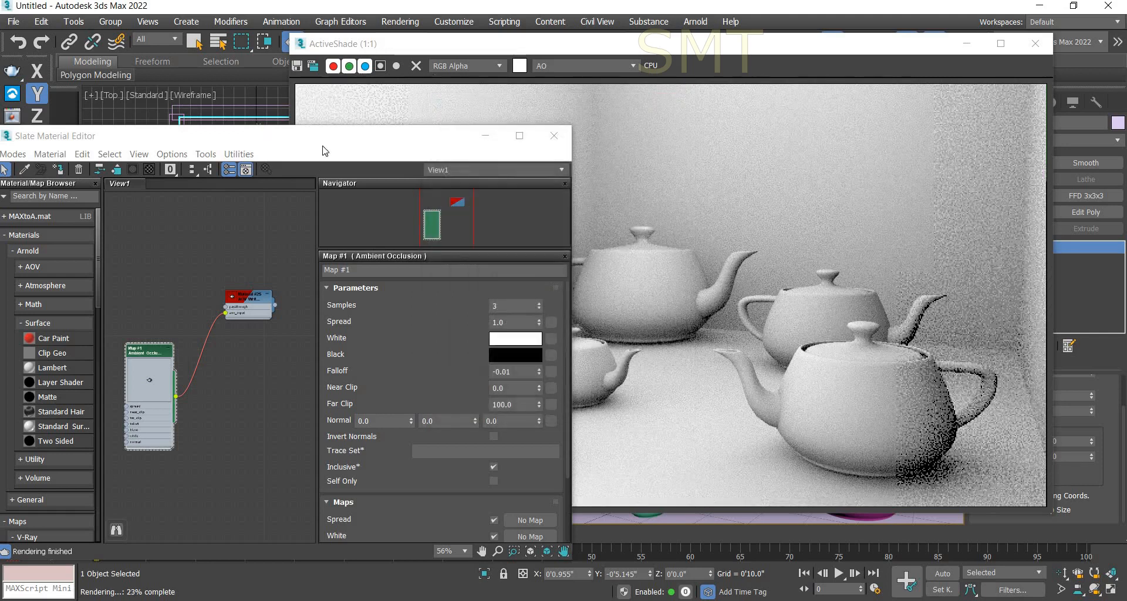
- Set the Falloff of the Ambient Occlusion map to 0.01 and uncover the ActiveShade render behind the material editor
drag(319, 144, 315, 125)
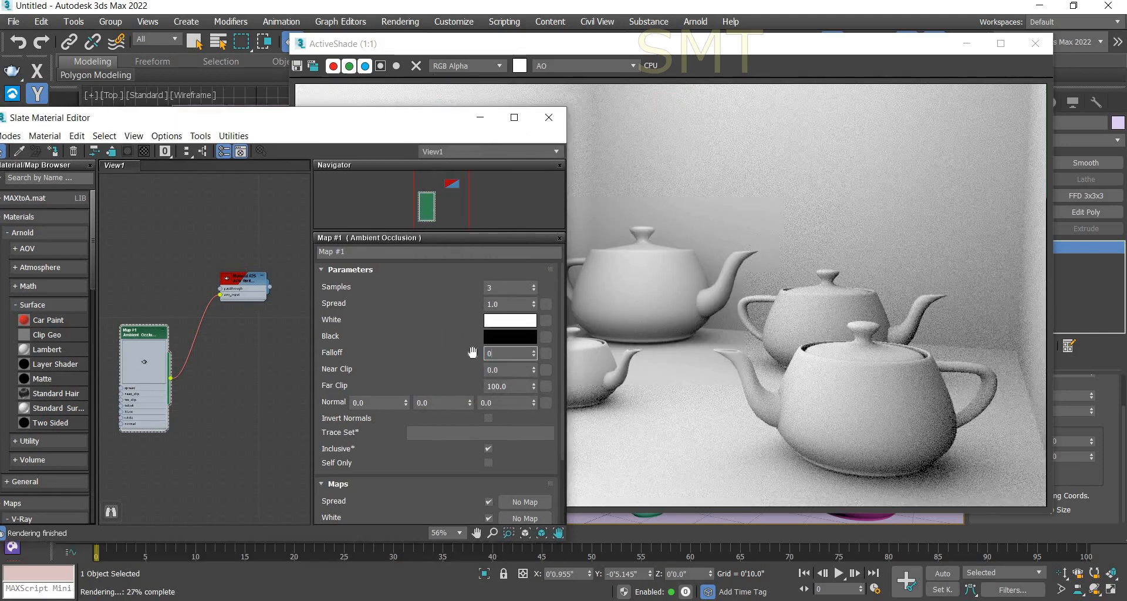
text(0.01)
key(Return)
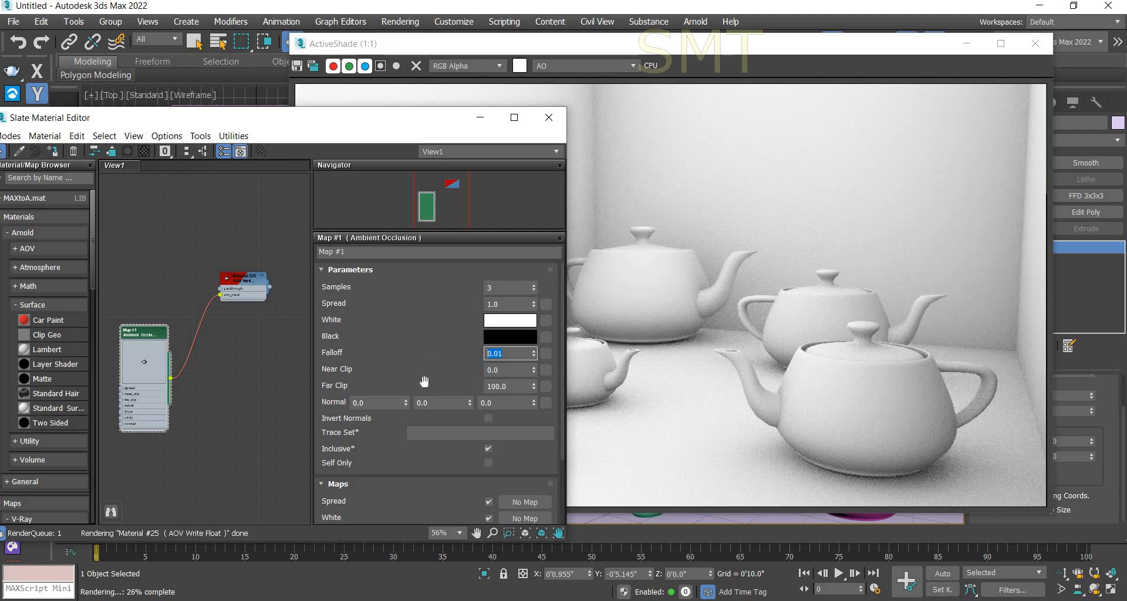
drag(330, 122, 133, 65)
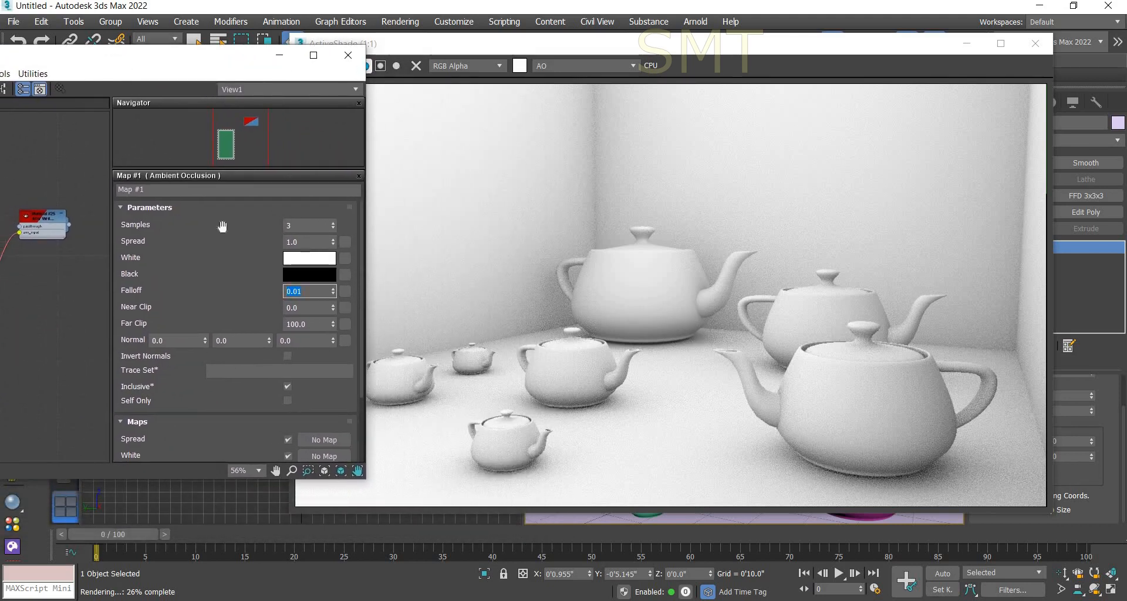
- Compare the RGBA pass with the AO pass in the ActiveShade render
click(591, 61)
click(589, 68)
click(587, 67)
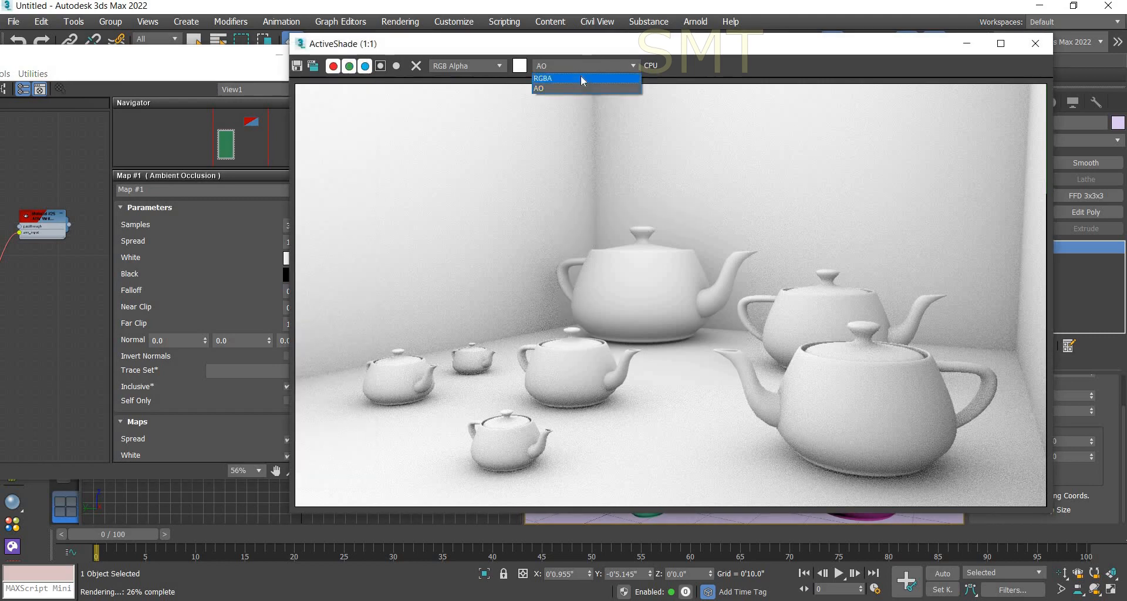
click(579, 76)
click(596, 68)
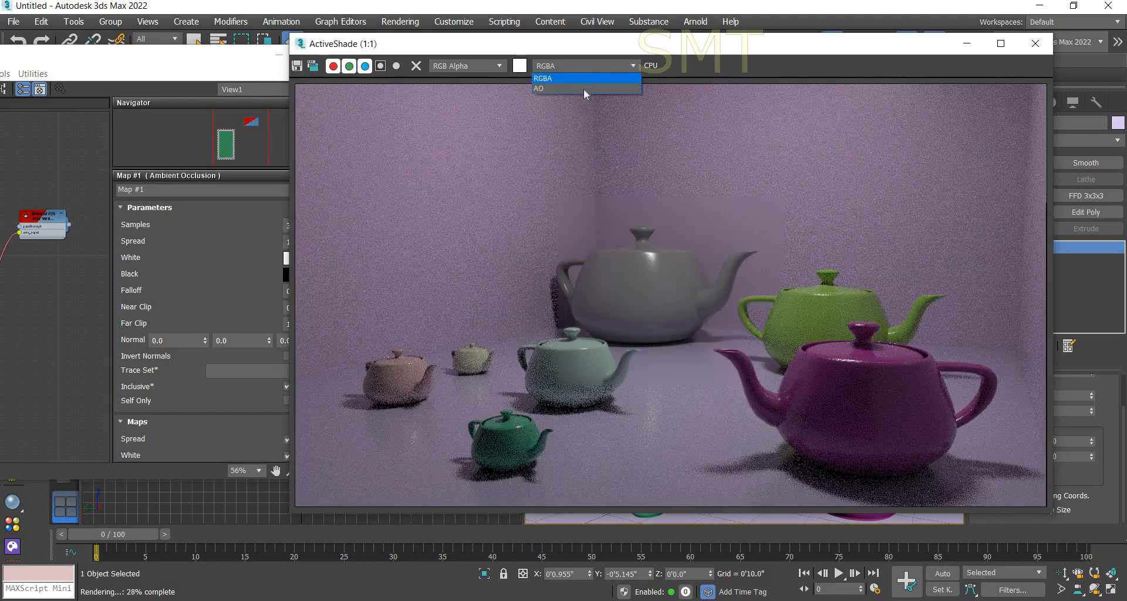
click(584, 88)
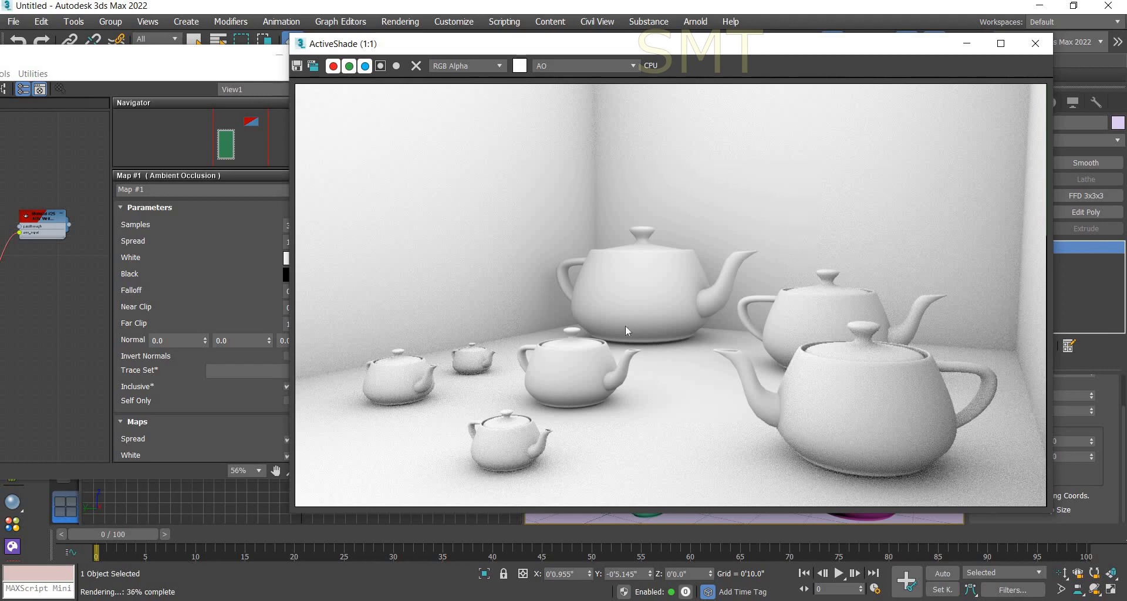
- Return to the Ambient Occlusion map and raise its Falloff to 0.1
click(169, 64)
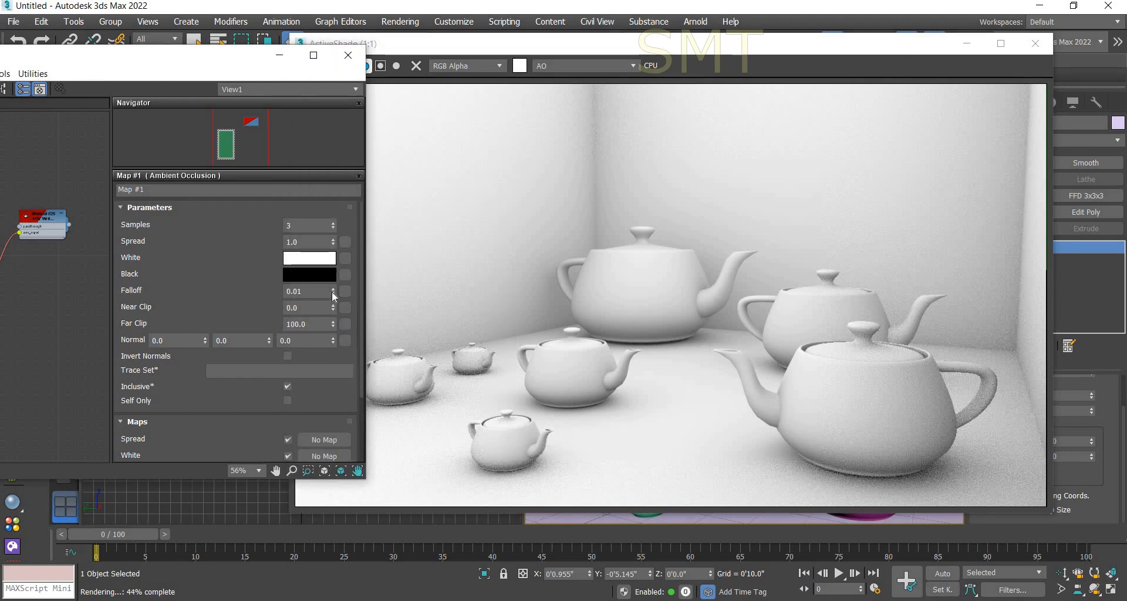
click(308, 291)
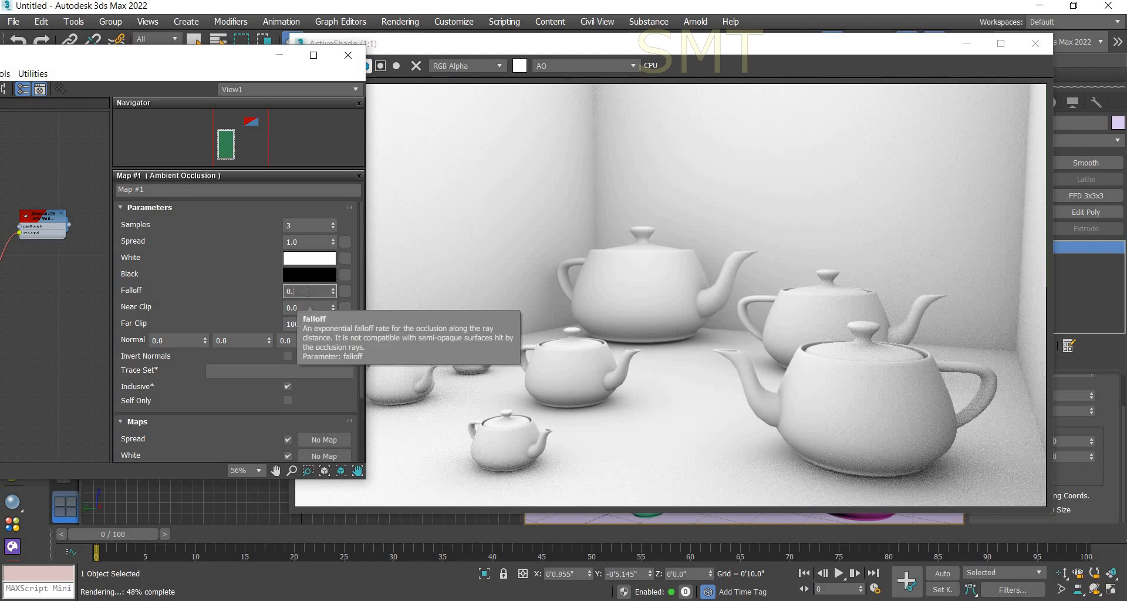
key(Return)
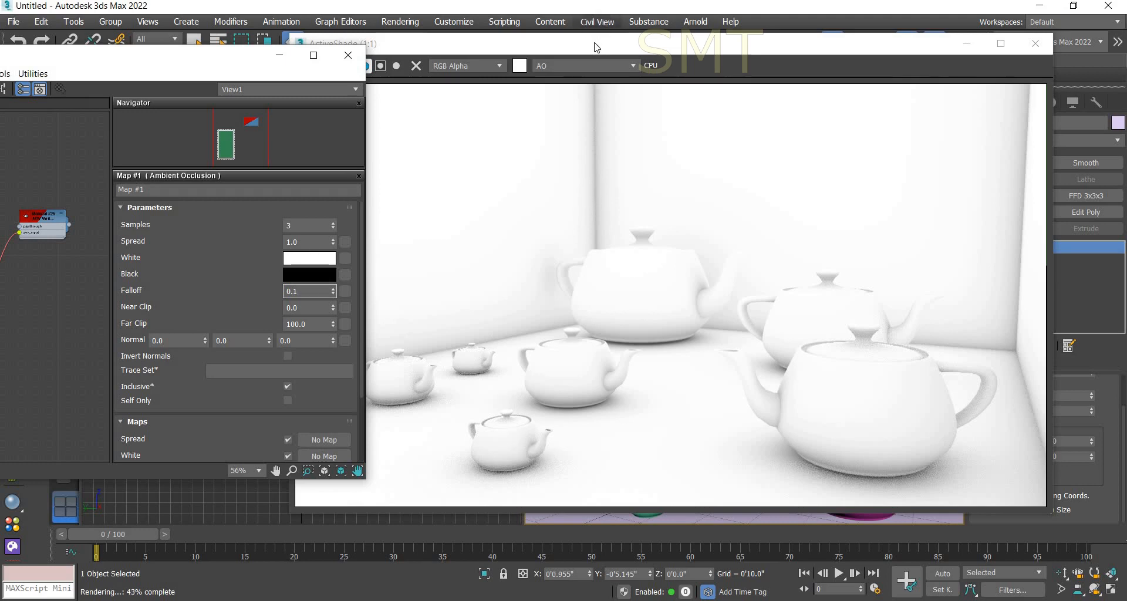
- Examine the AO render at full window size and clone it into a separate window for comparison
click(791, 61)
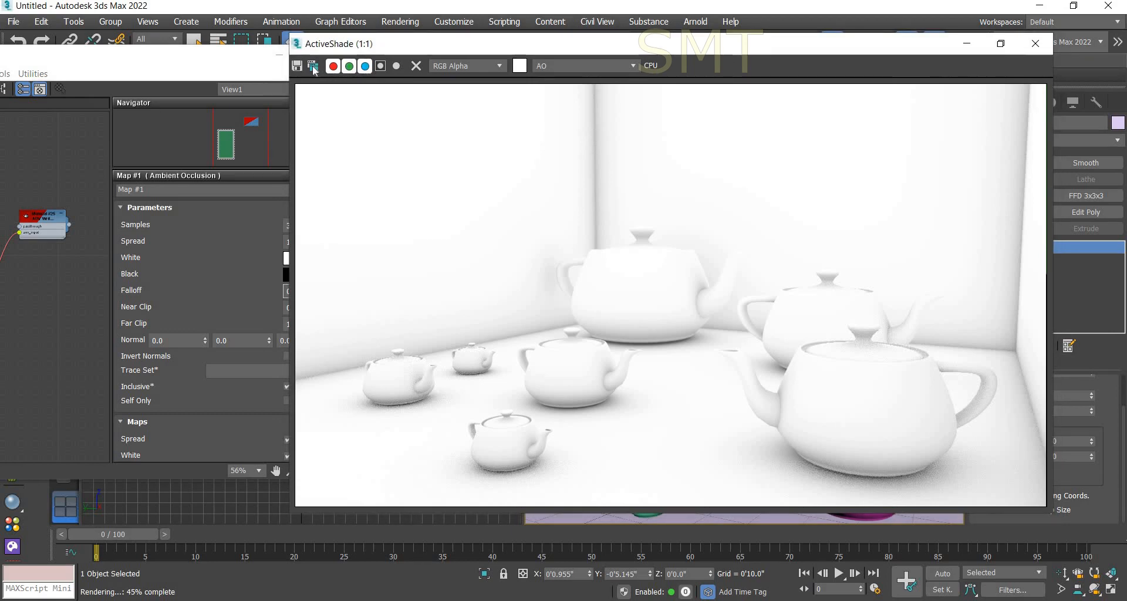
double_click(358, 43)
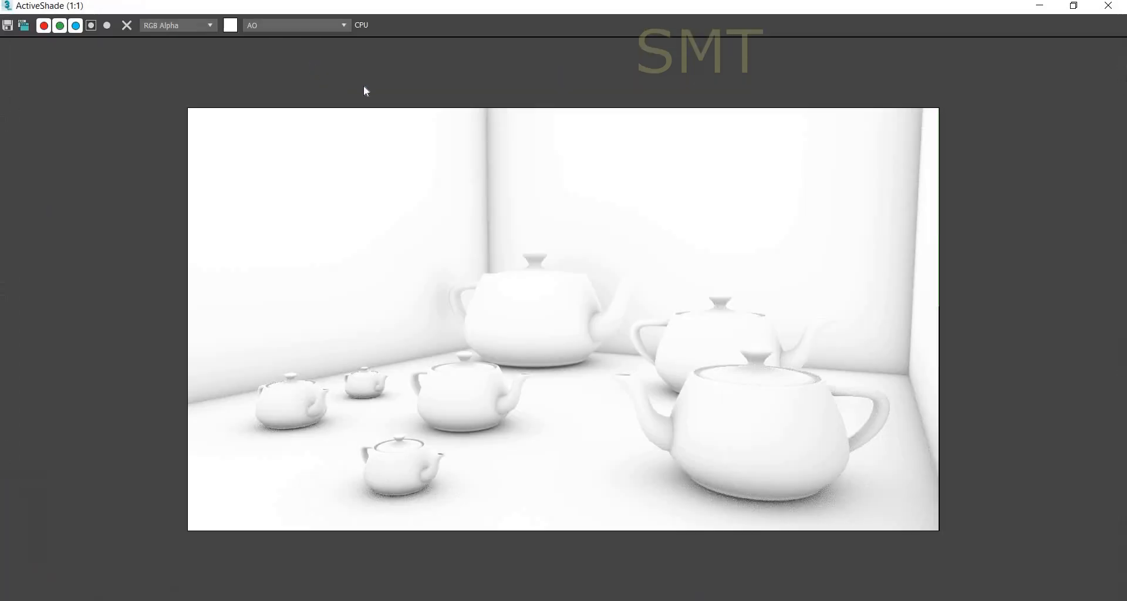
click(1073, 5)
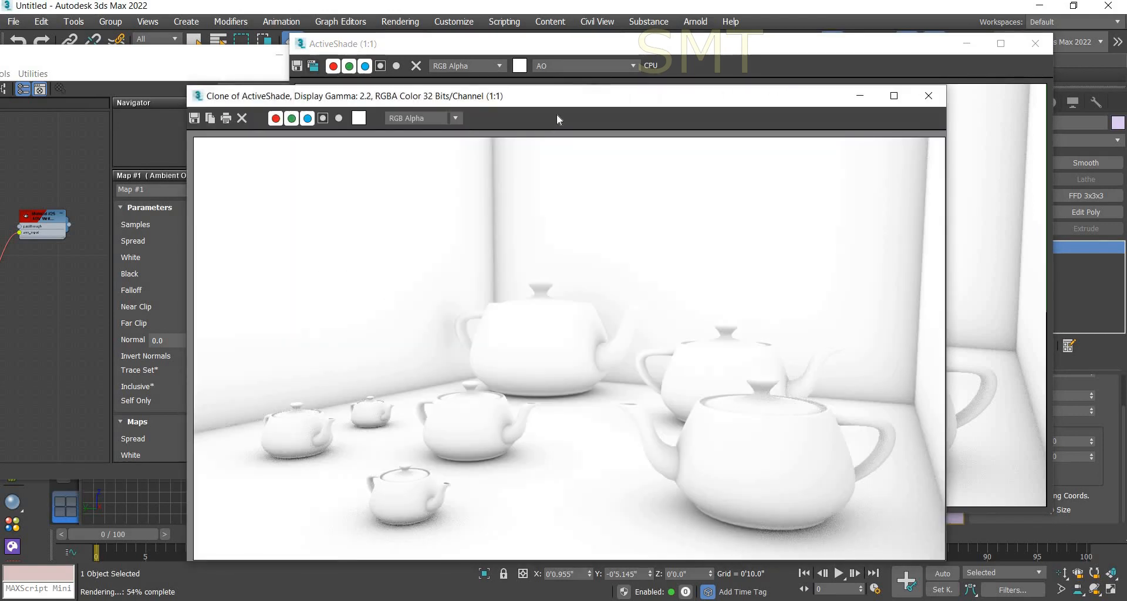
drag(716, 99, 925, 95)
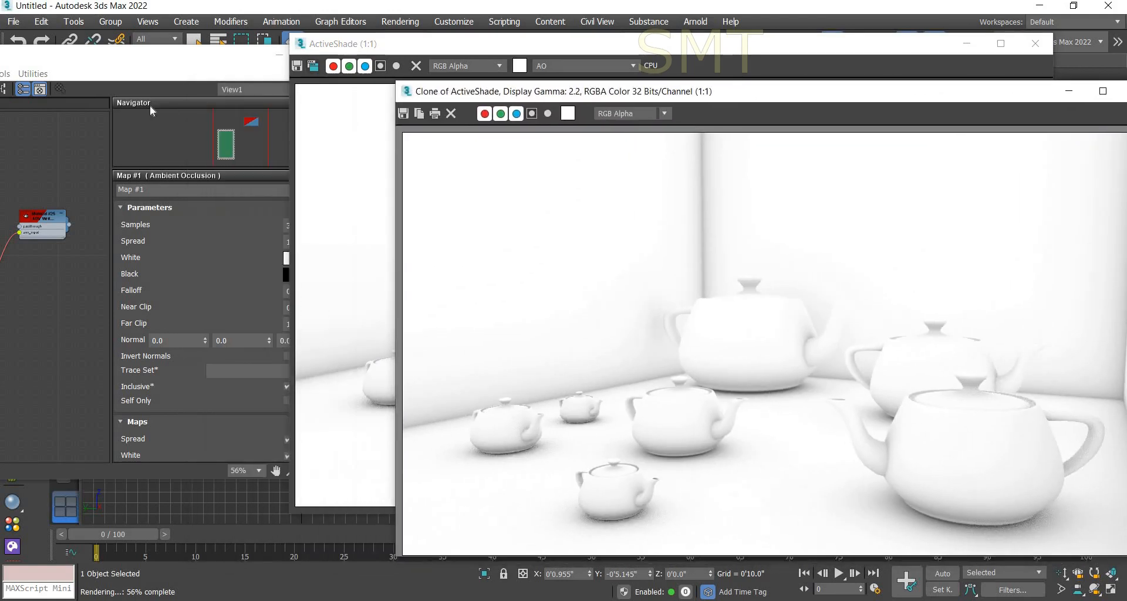
- Set the Falloff of the Ambient Occlusion map to 0.5
click(179, 70)
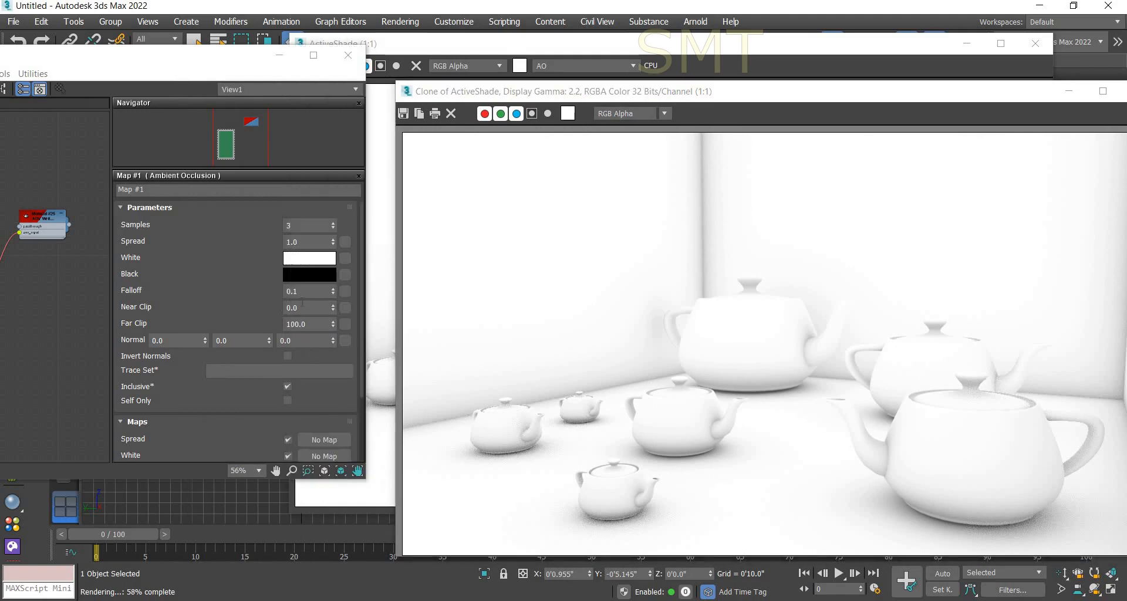
click(307, 292)
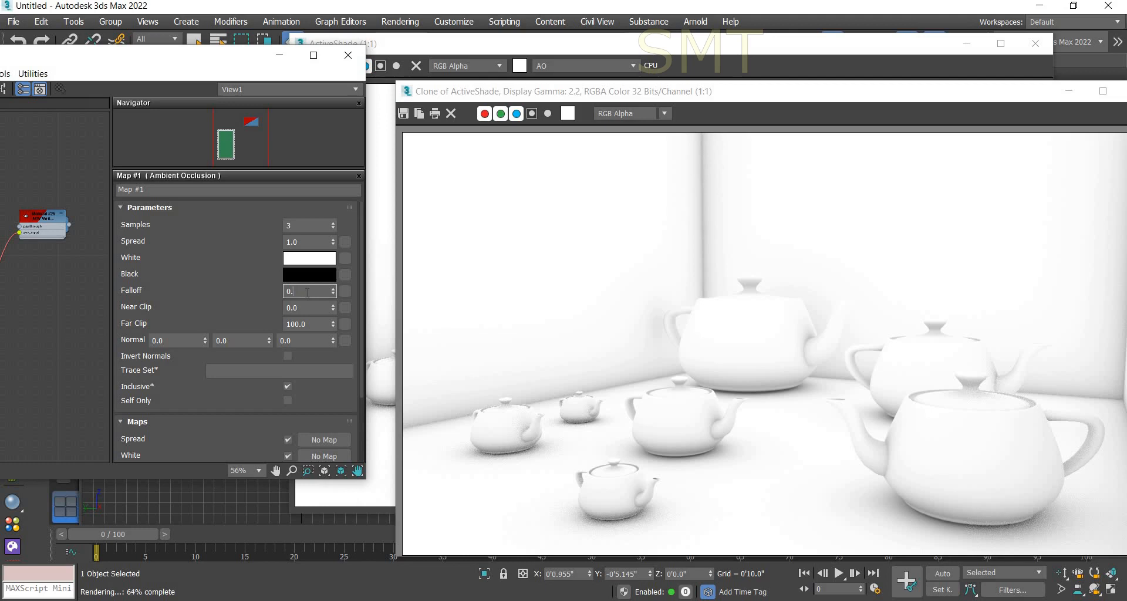
text(5)
key(Return)
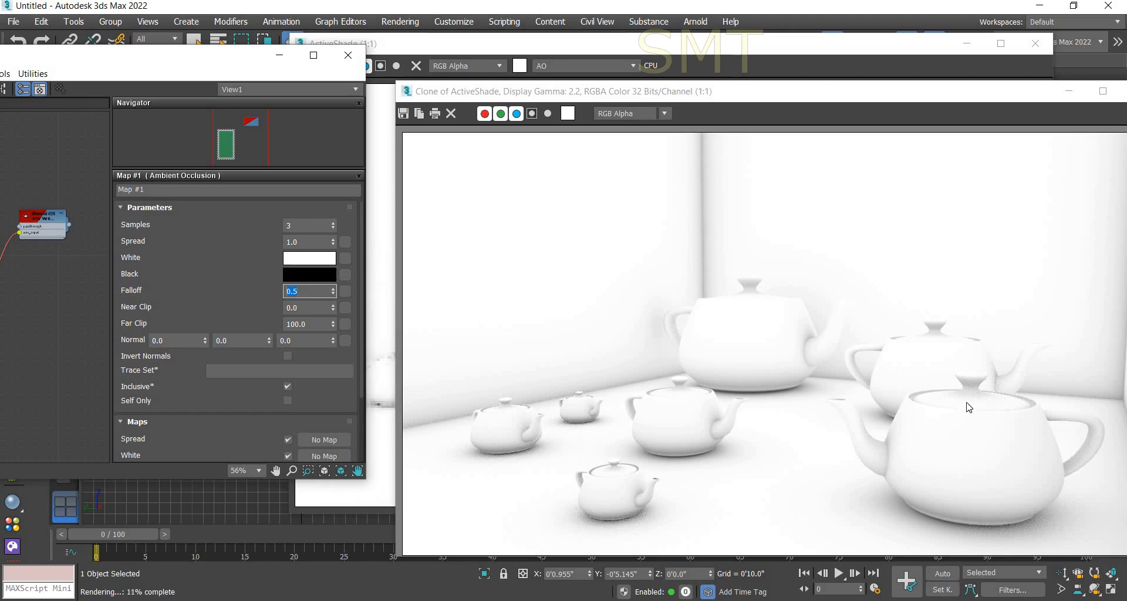
- Examine the updated AO render at full size, and place its window beside the map parameters
double_click(732, 44)
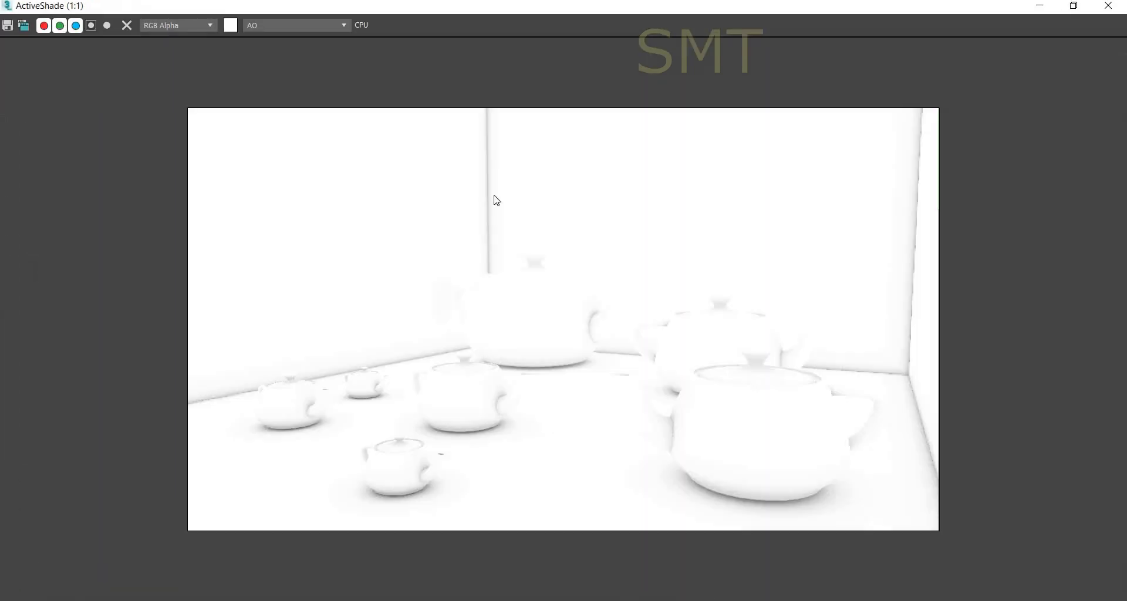
click(1074, 5)
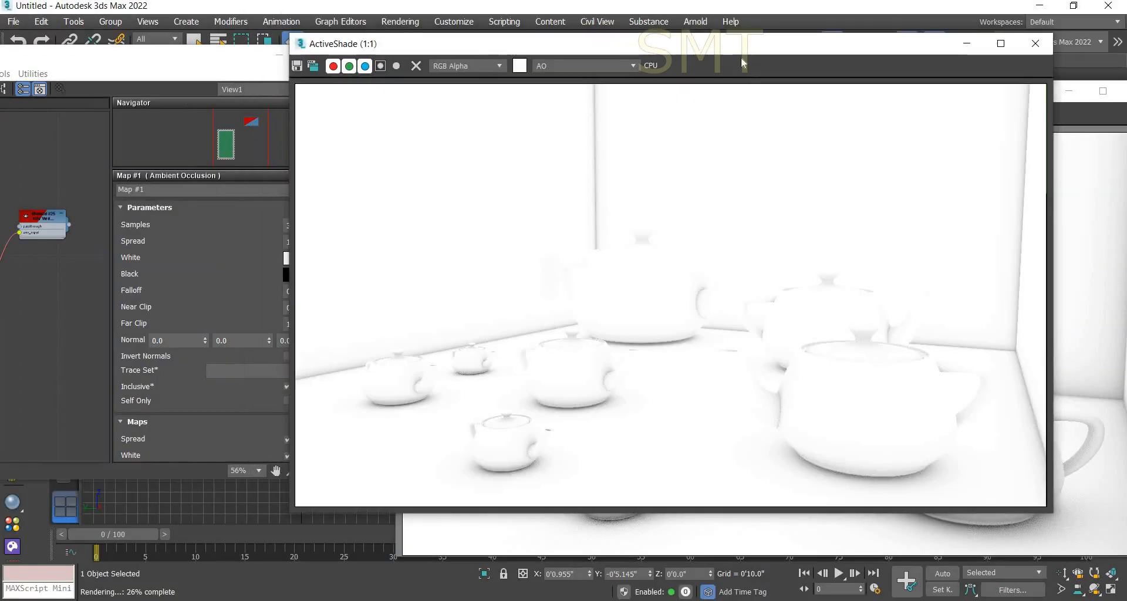
mouse_move(737, 44)
mouse_down()
mouse_move(750, 82)
mouse_move(1048, 475)
mouse_move(979, 214)
mouse_move(916, 73)
mouse_up()
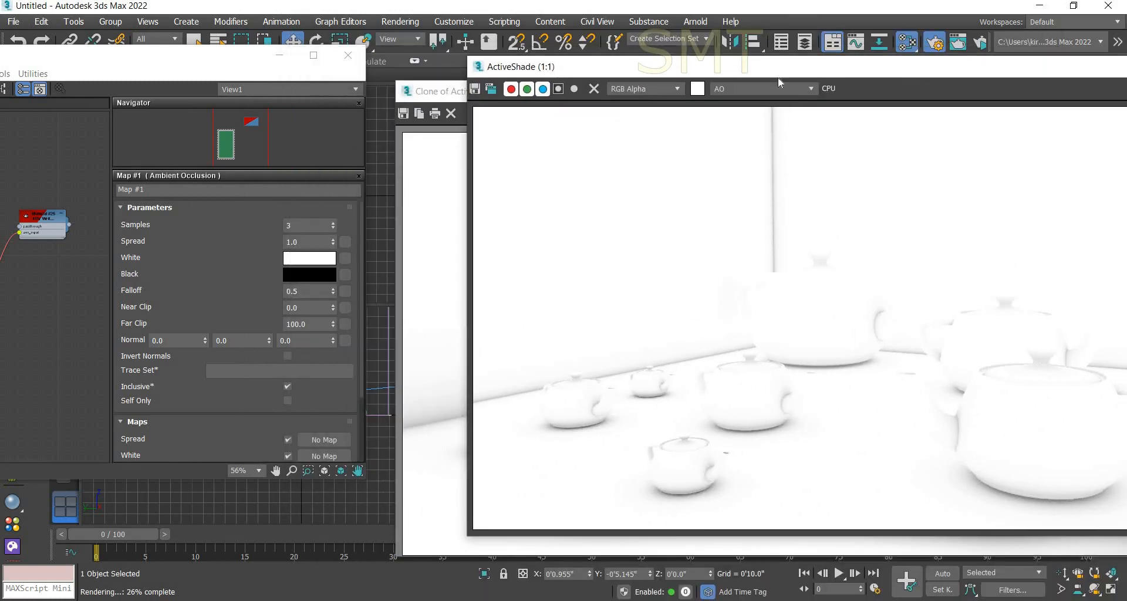
drag(778, 82, 717, 98)
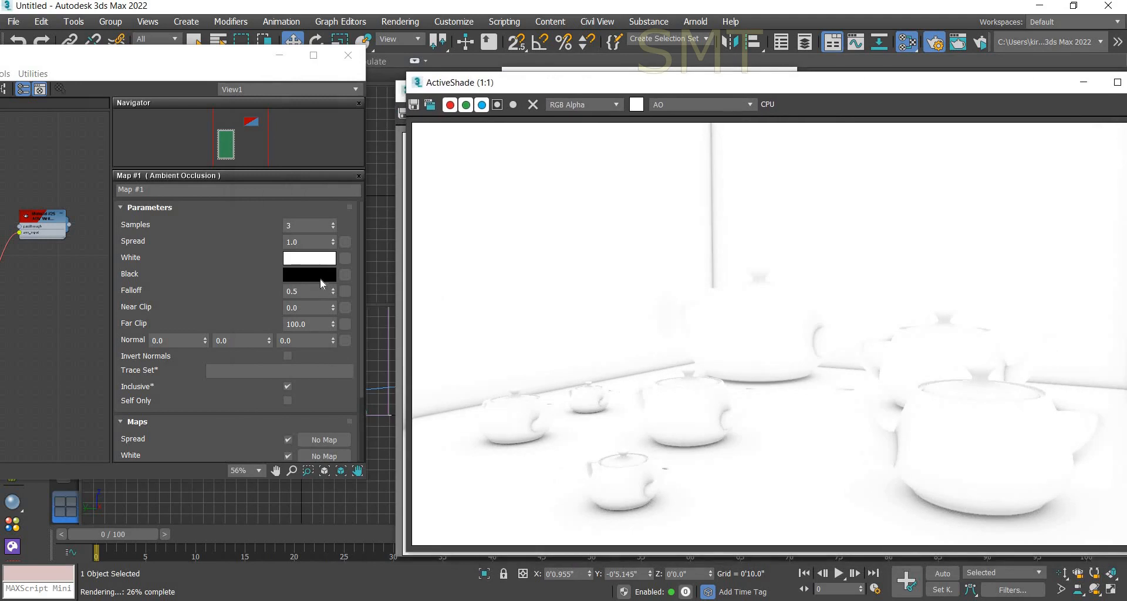
- Set the Falloff of the Ambient Occlusion map to 0.05
double_click(312, 291)
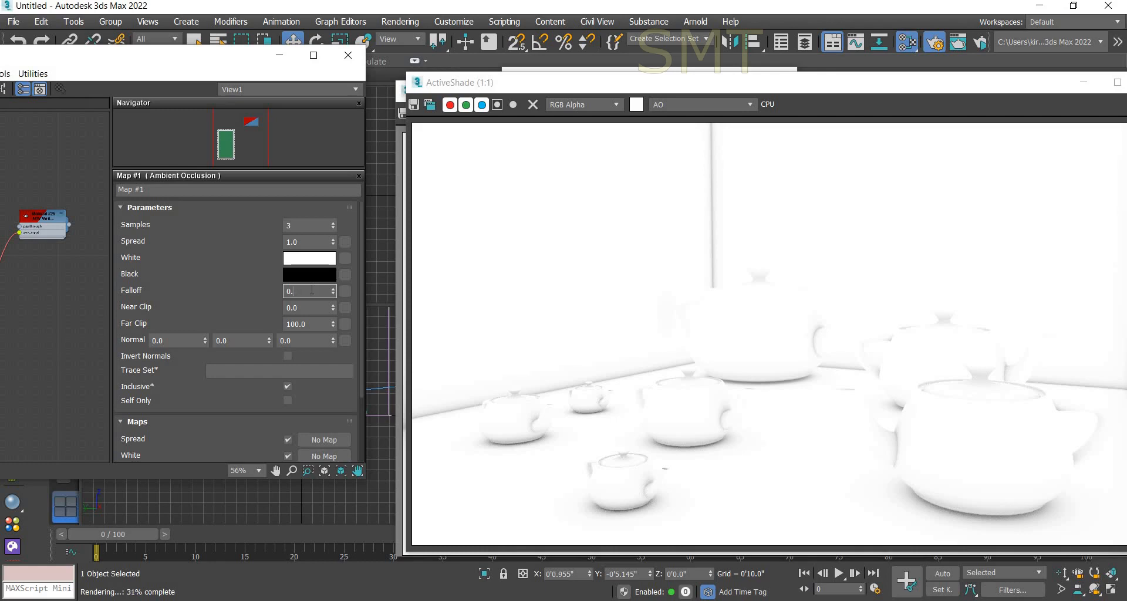
text(0.05)
key(Return)
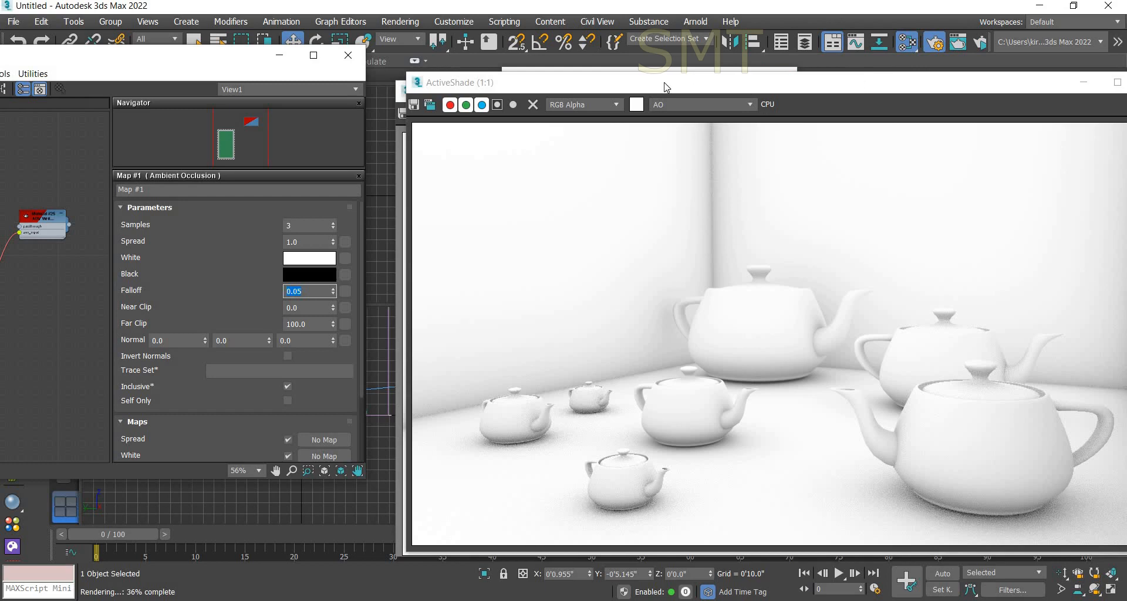
- Close the ActiveShade render, its clone, the Render Setup and the Slate Material Editor
double_click(1014, 82)
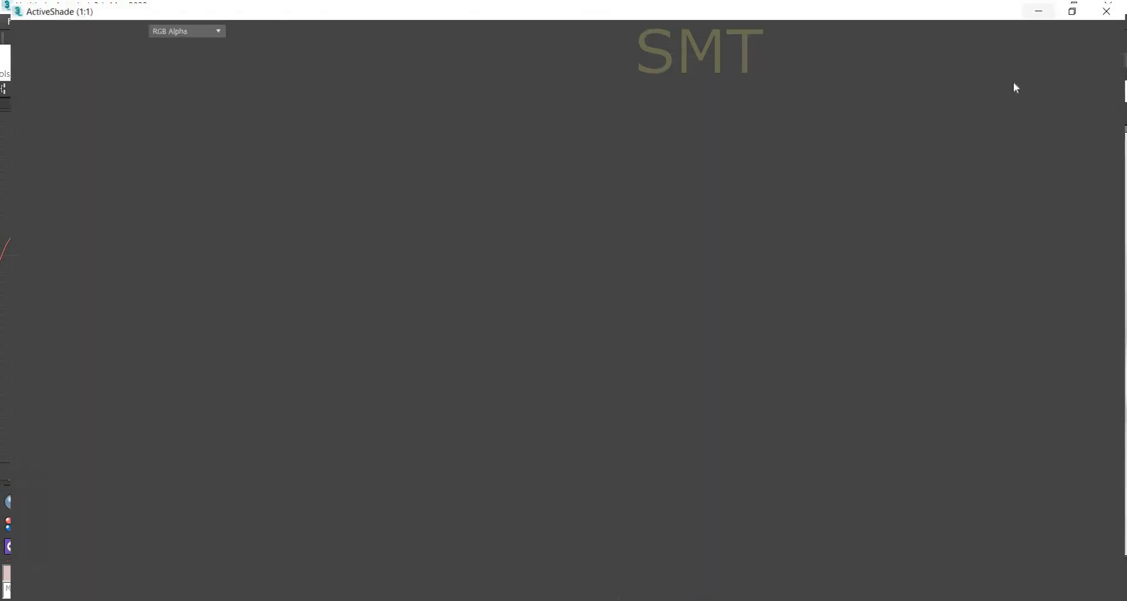
click(1108, 6)
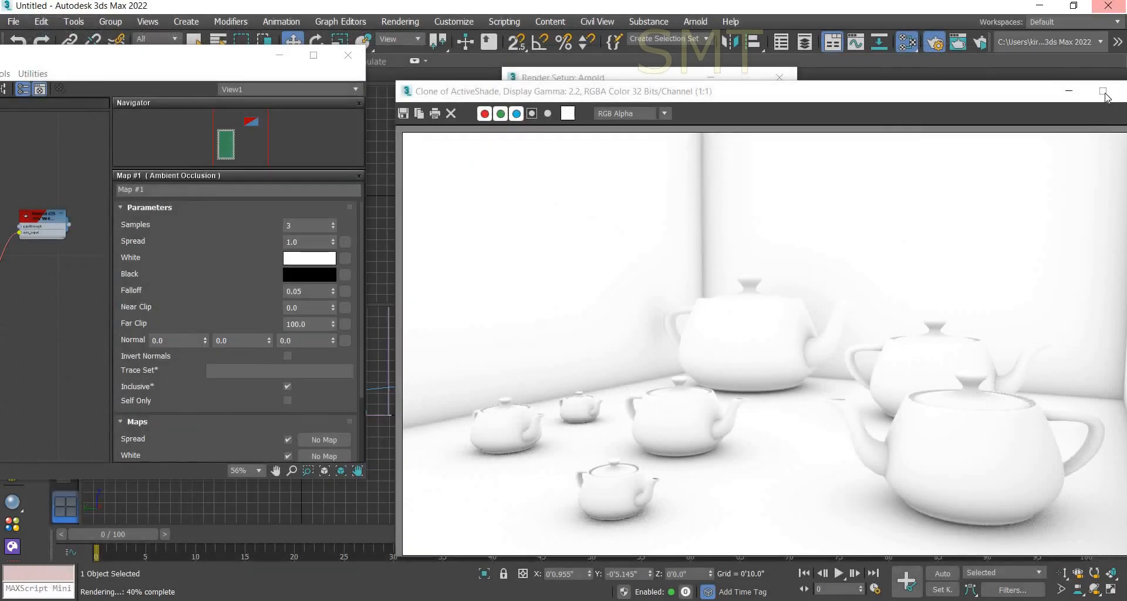
drag(1030, 95, 791, 99)
click(894, 101)
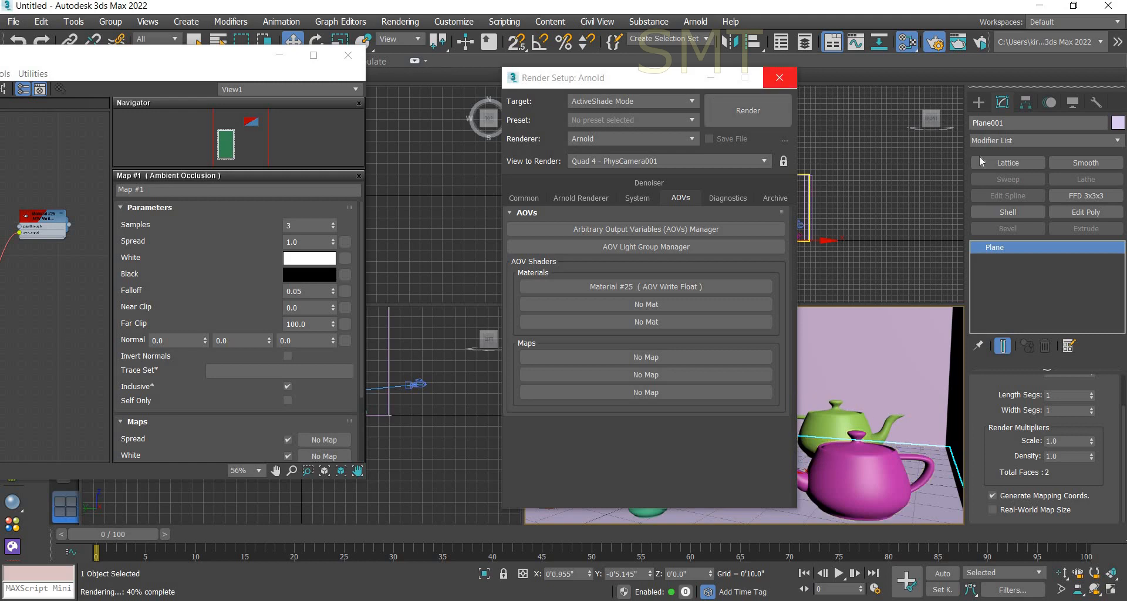
click(779, 78)
click(348, 56)
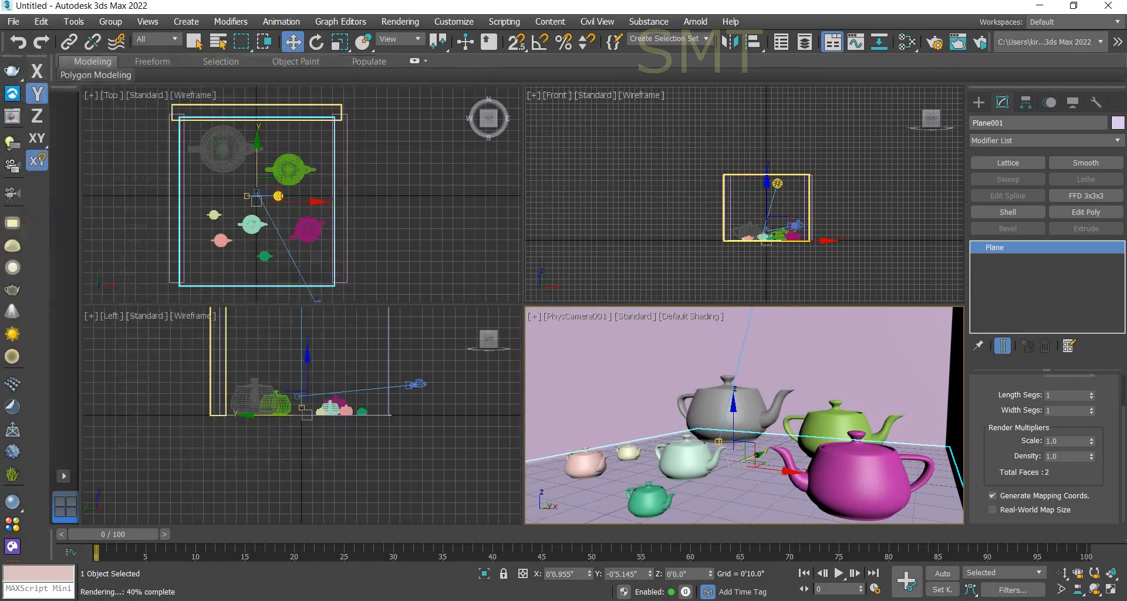